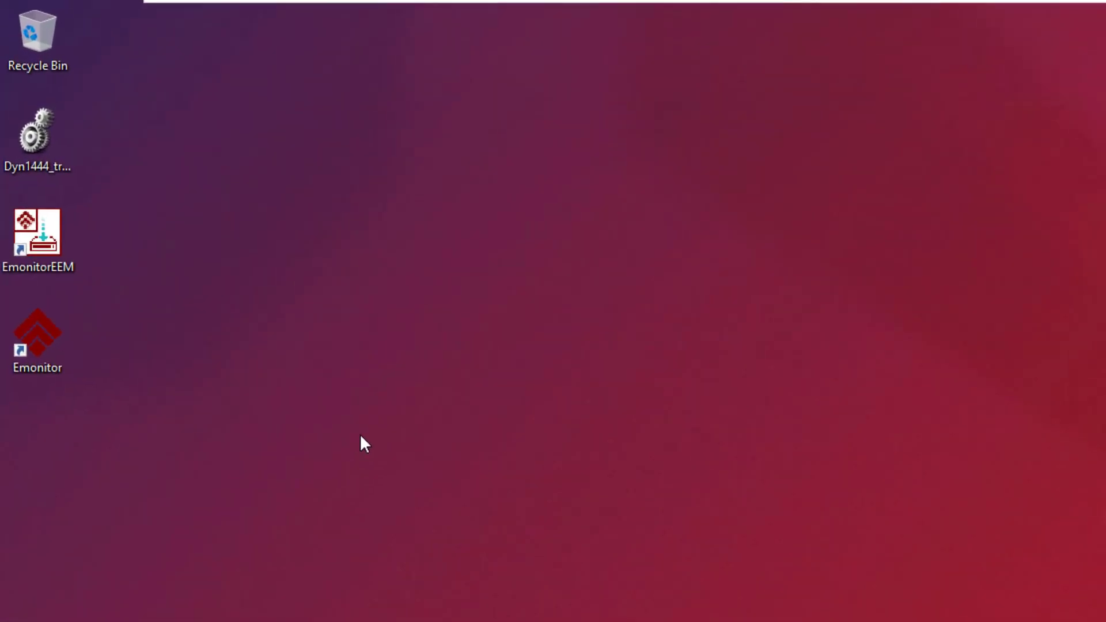
- Launch EmonitorEEM, log in as administrator with the account password, and start a new extraction
{"action": "double_click", "coordinate": [34, 236]}
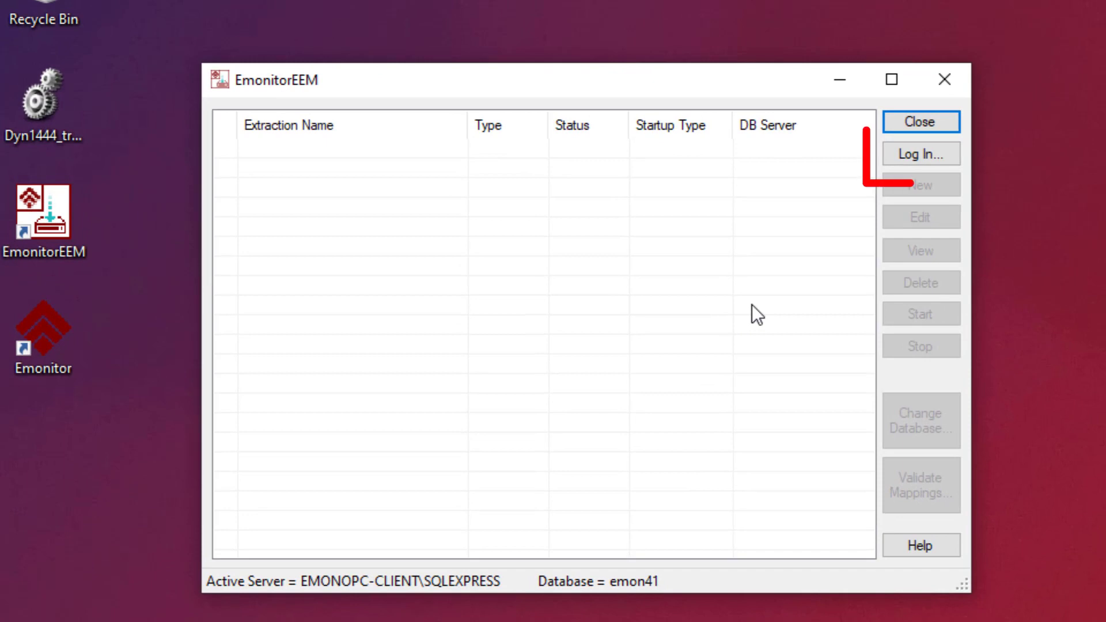
{"action": "left_click", "coordinate": [942, 153]}
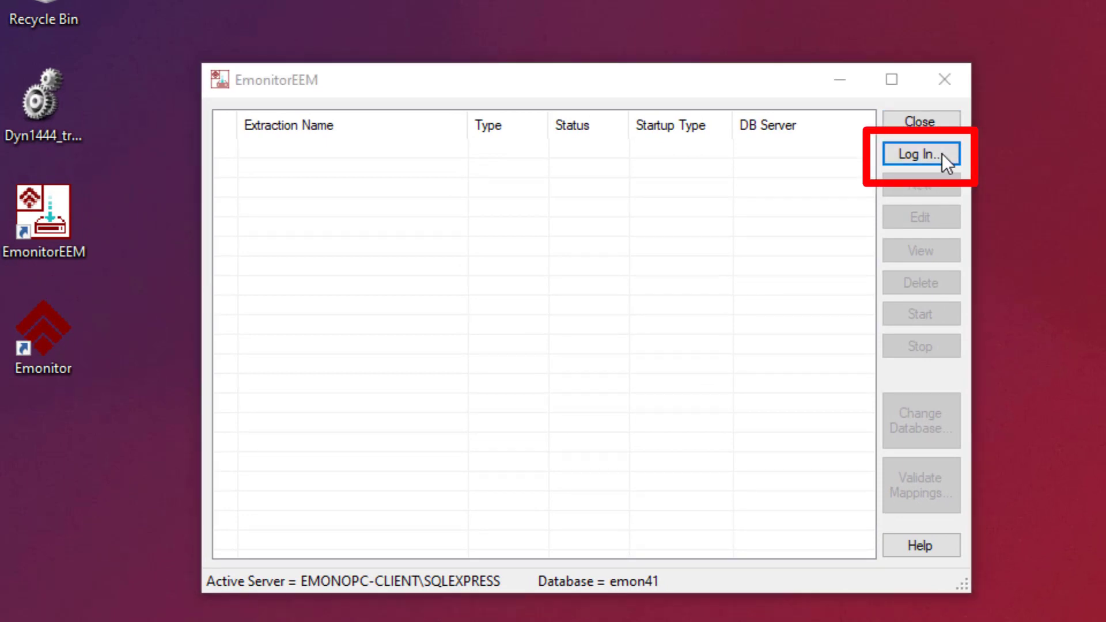
{"action": "type", "text": "admin"}
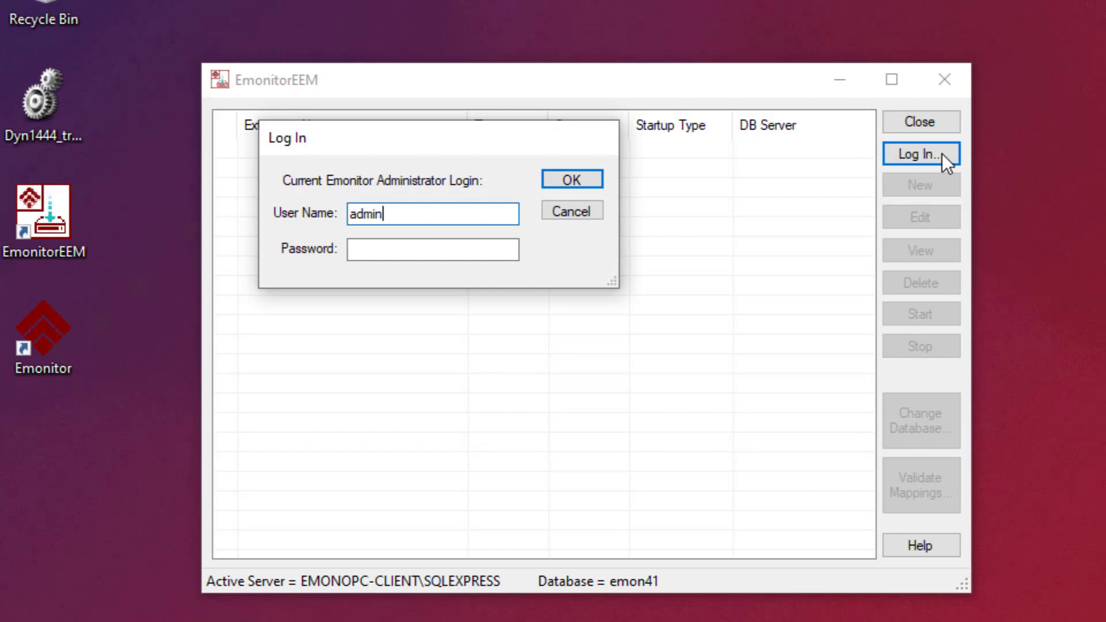
{"action": "key", "text": "Tab"}
{"action": "type", "text": "123456789"}
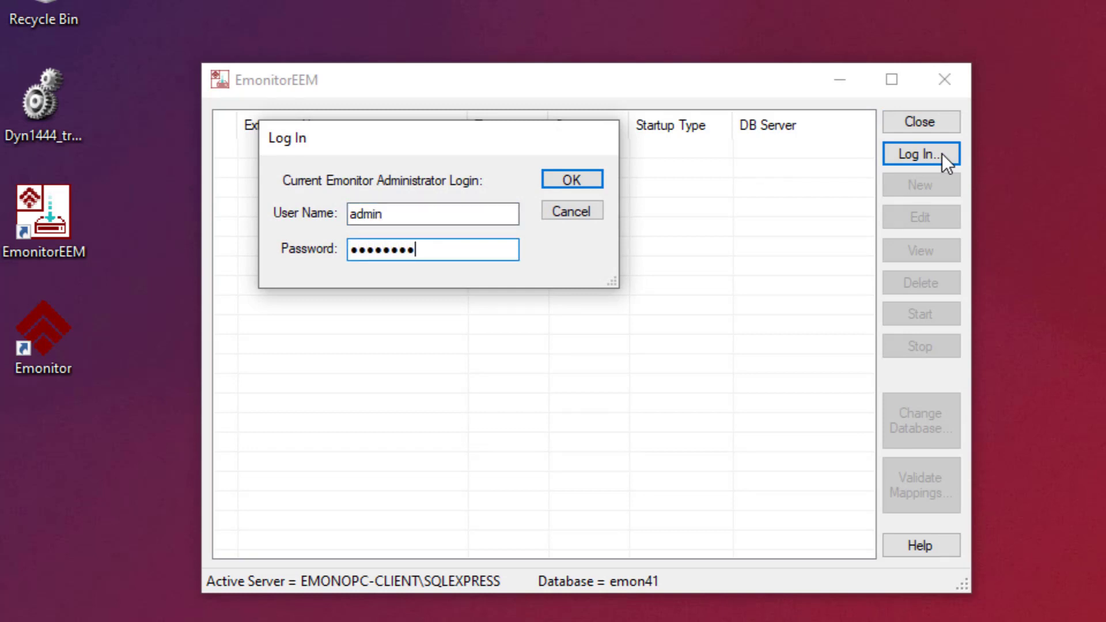
{"action": "key", "text": "Return"}
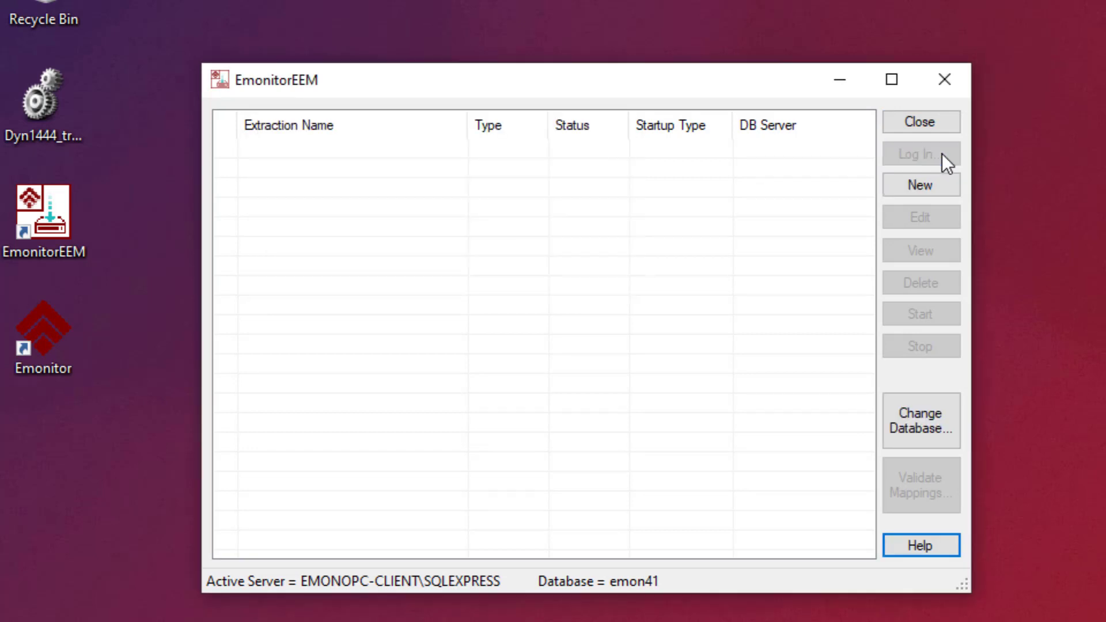
{"action": "left_click", "coordinate": [934, 184]}
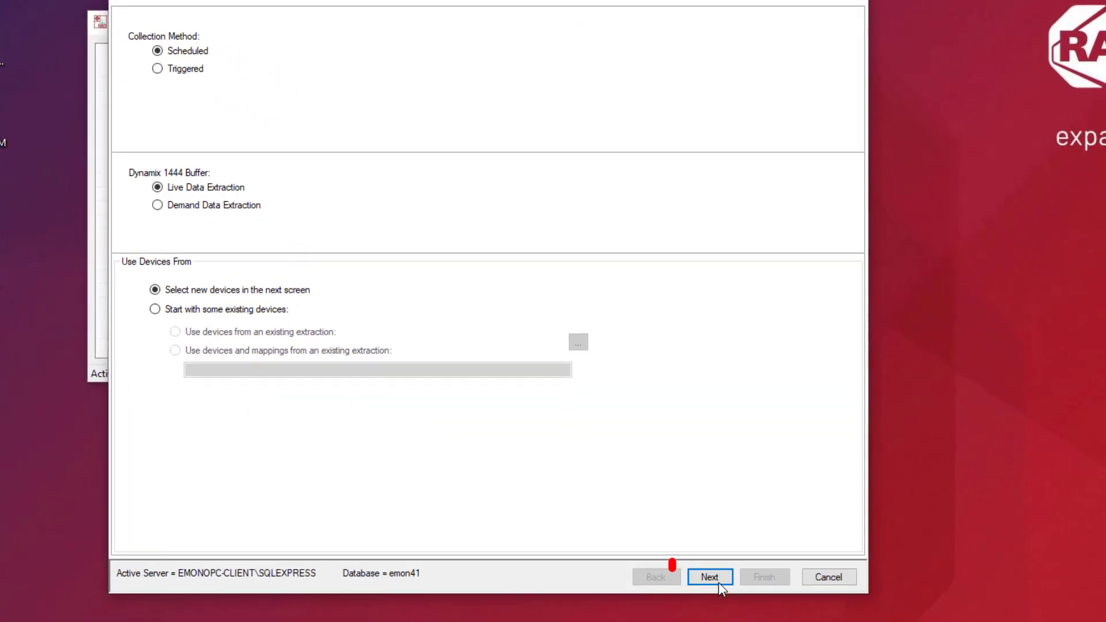
- Keep Scheduled Live Data Extraction and add the Dyn1444 device at 192.168.1.234
{"action": "left_click", "coordinate": [709, 577]}
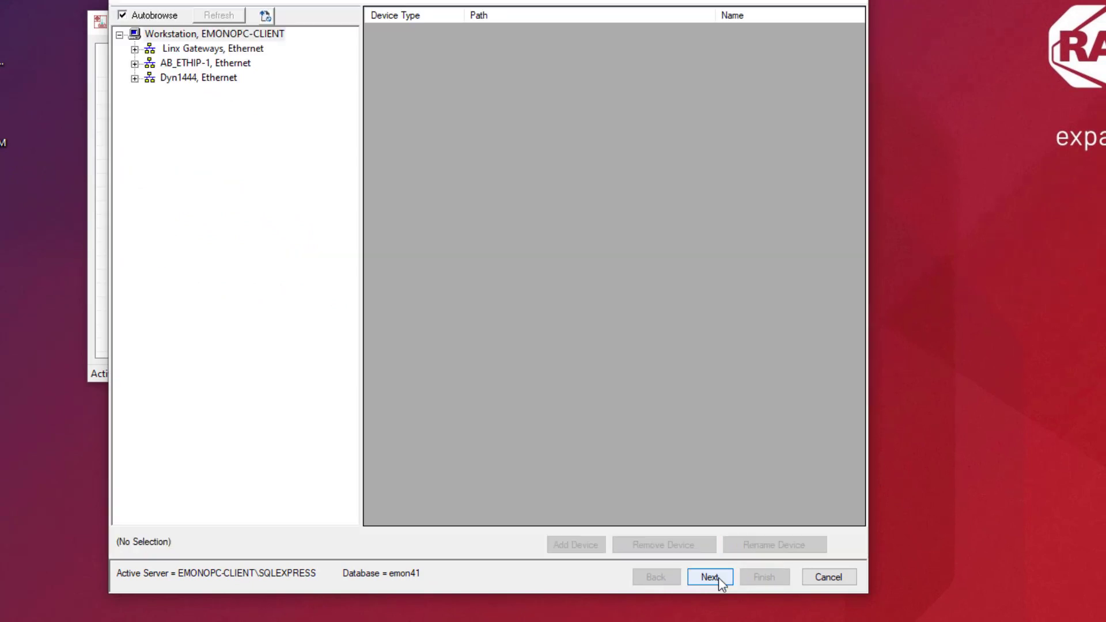
{"action": "left_click", "coordinate": [136, 78]}
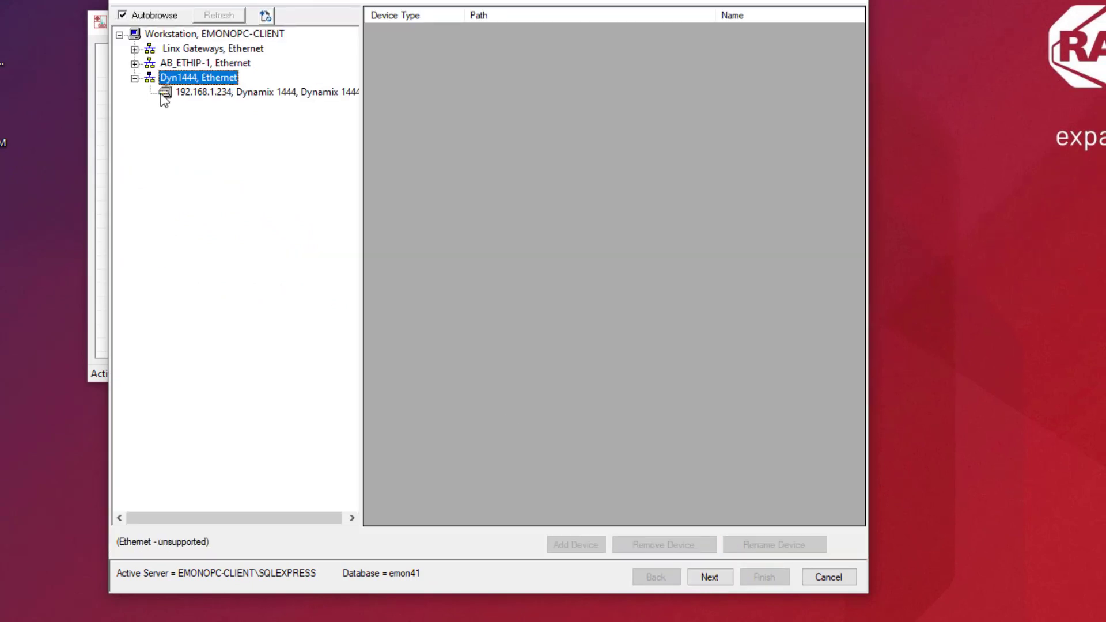
{"action": "left_click", "coordinate": [193, 93]}
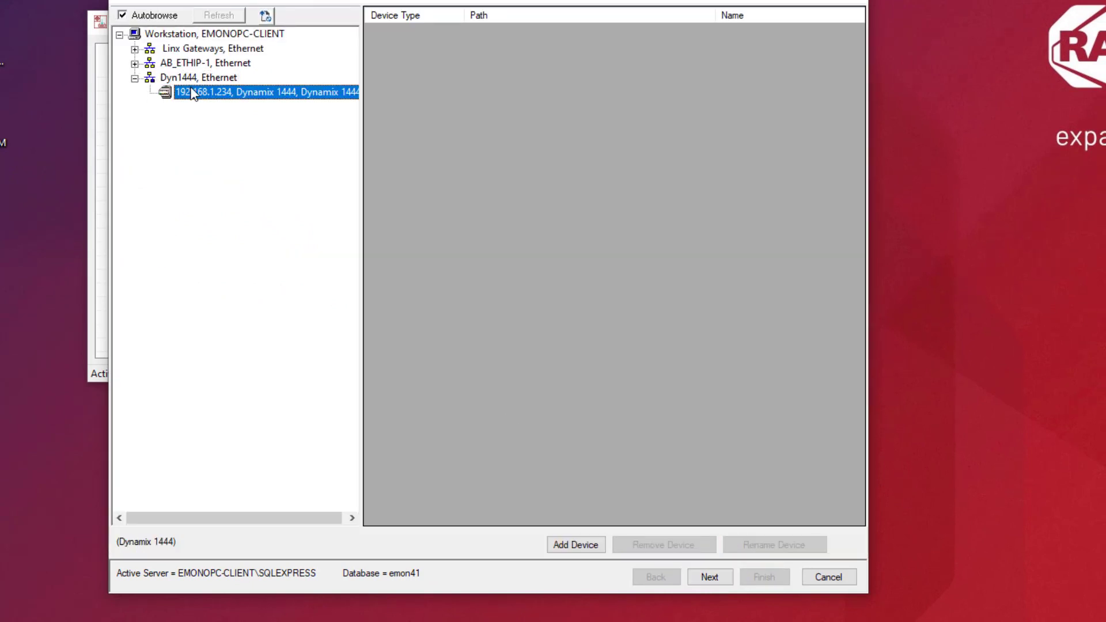
{"action": "left_click", "coordinate": [570, 547]}
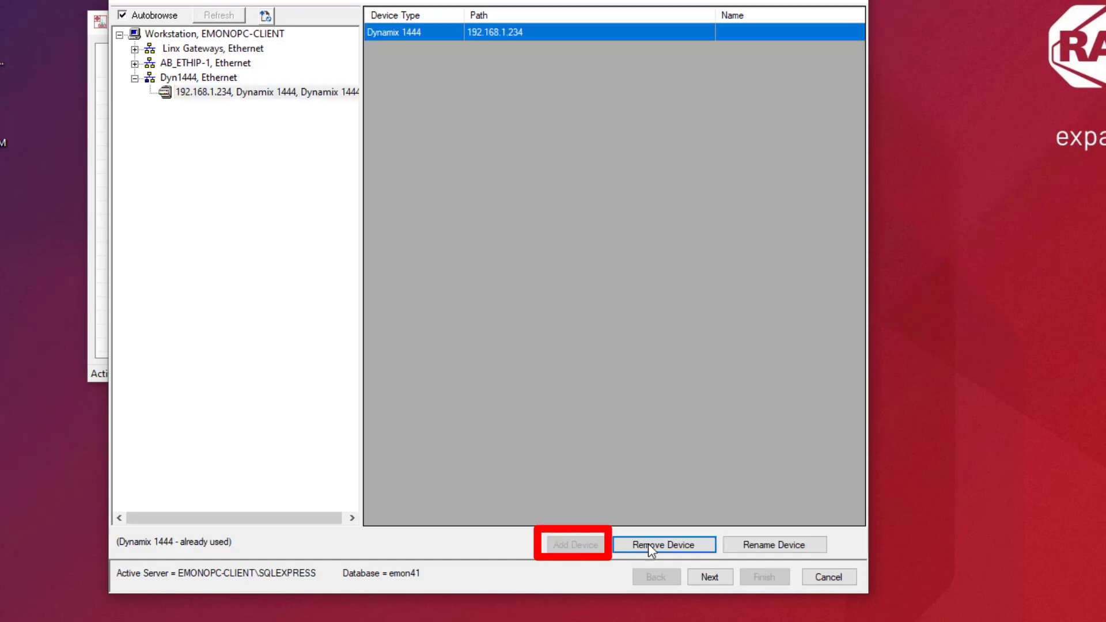
{"action": "left_click", "coordinate": [710, 577]}
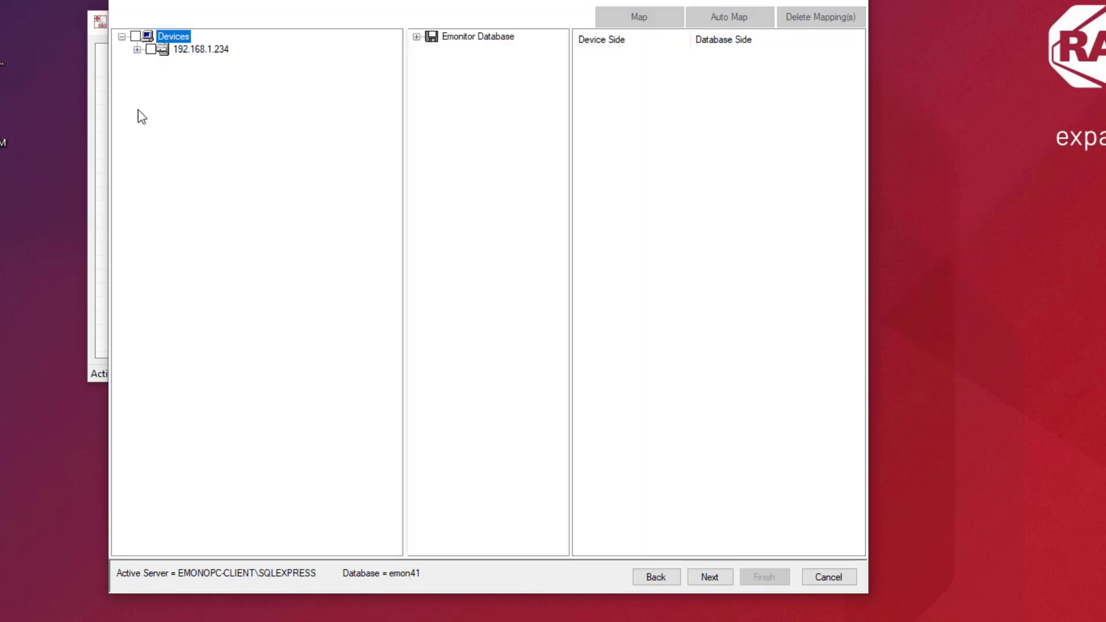
- Auto-map all Motor OB Brg measurements of 192.168.1.234 to Dynamix Data database entries
{"action": "left_click", "coordinate": [137, 49]}
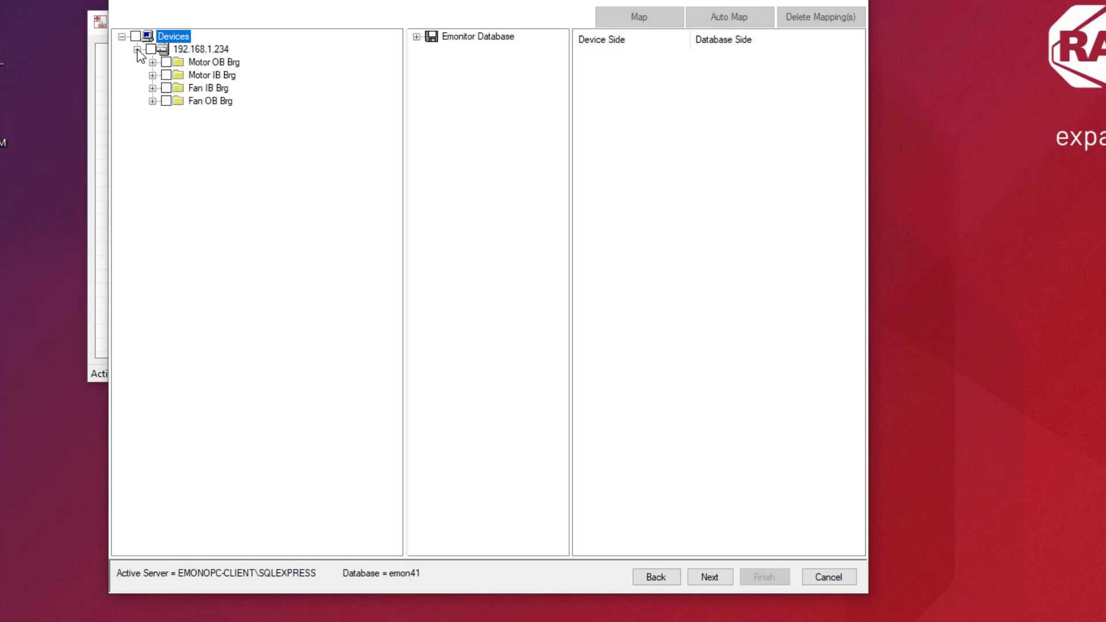
{"action": "left_click", "coordinate": [182, 75]}
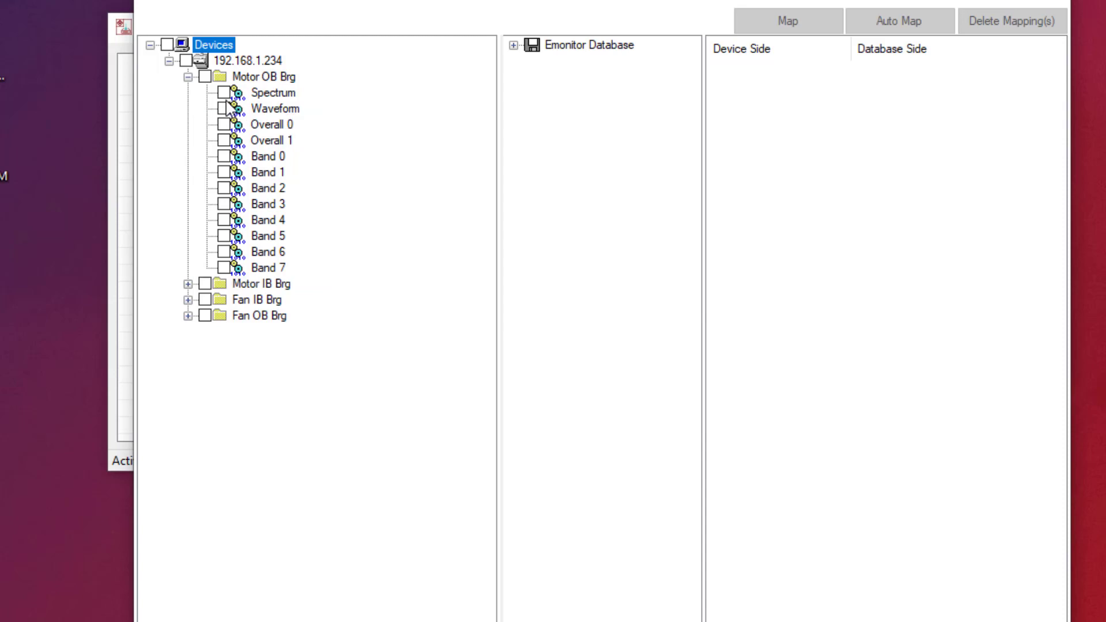
{"action": "left_click", "coordinate": [205, 76]}
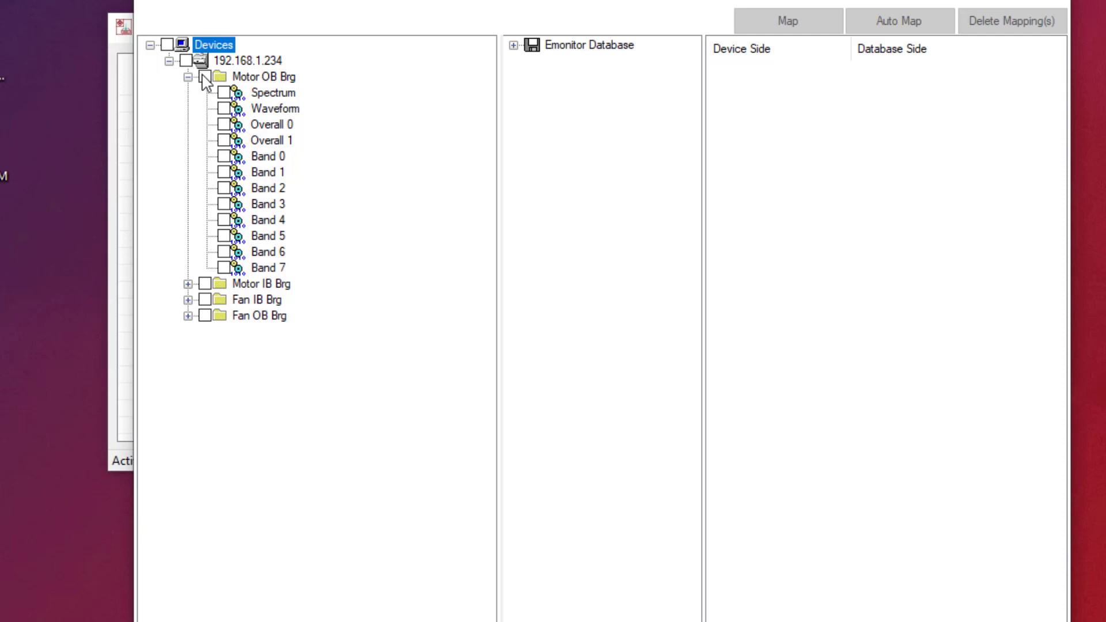
{"action": "left_click", "coordinate": [513, 45]}
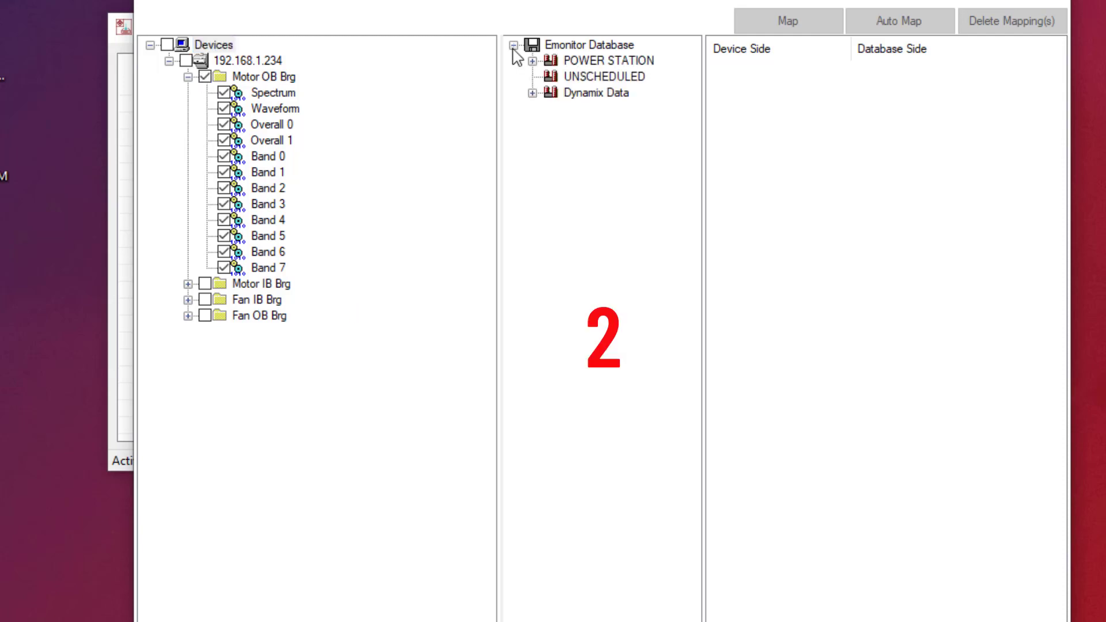
{"action": "left_click", "coordinate": [533, 93]}
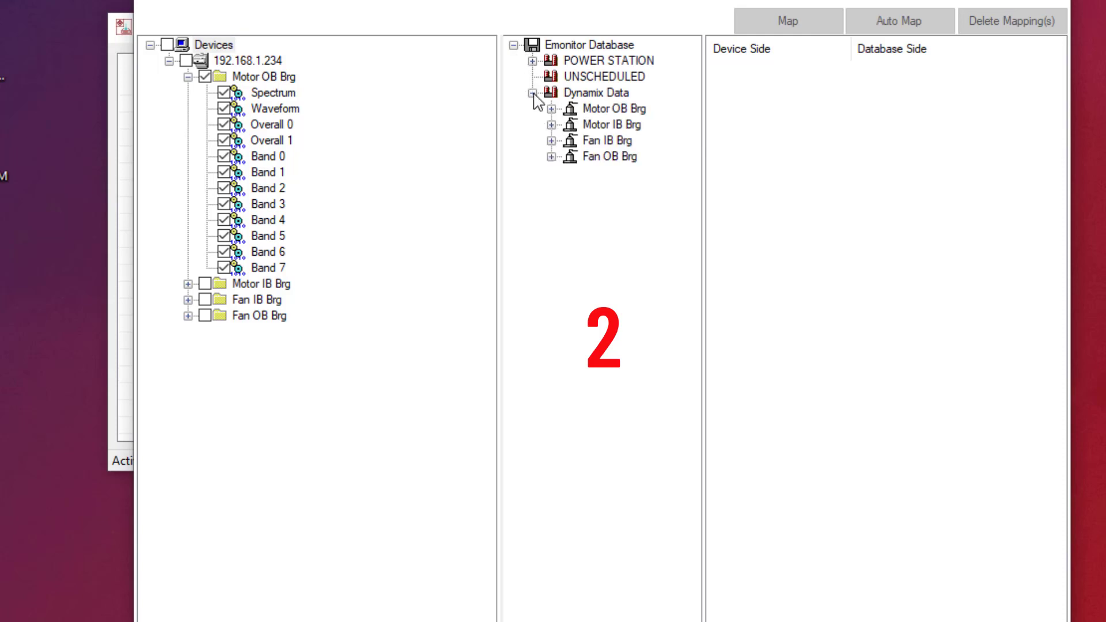
{"action": "left_click", "coordinate": [594, 95]}
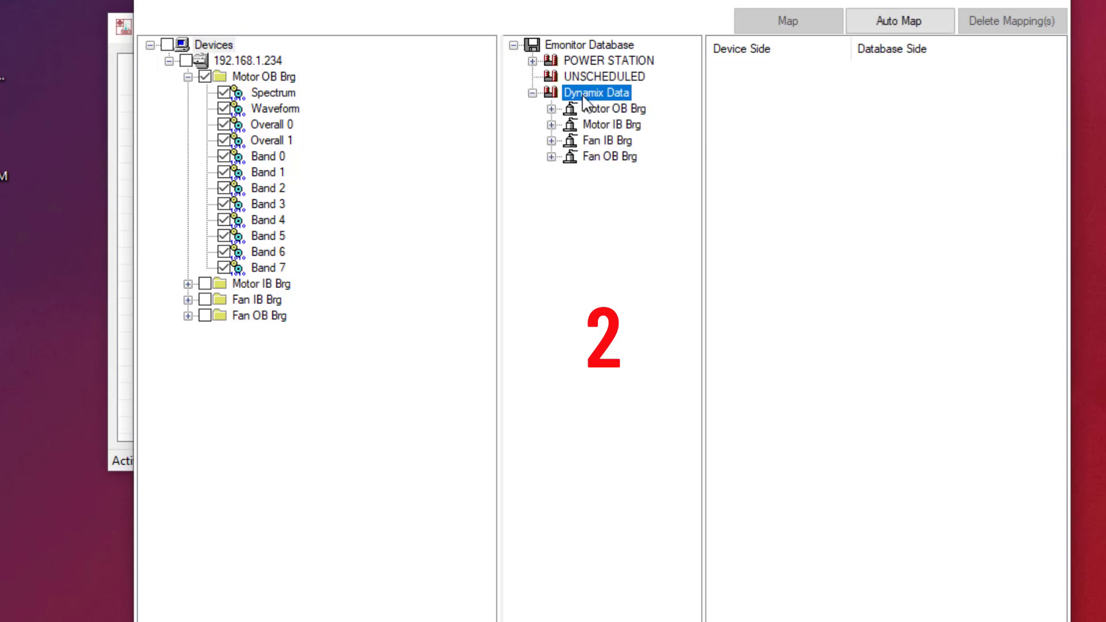
{"action": "left_click", "coordinate": [906, 30]}
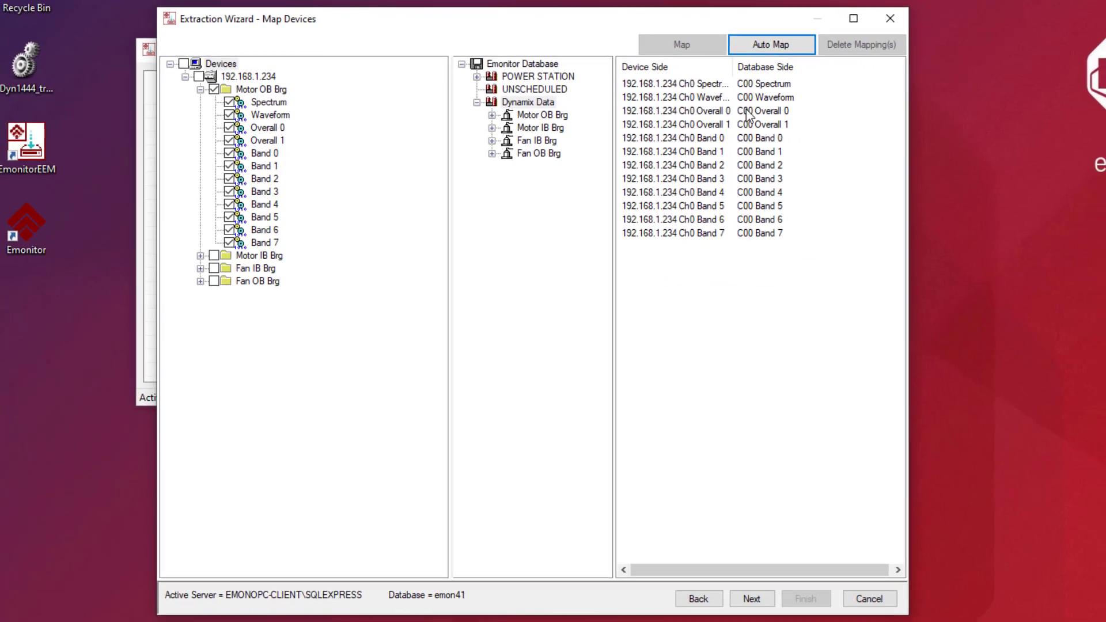
{"action": "left_click", "coordinate": [753, 598]}
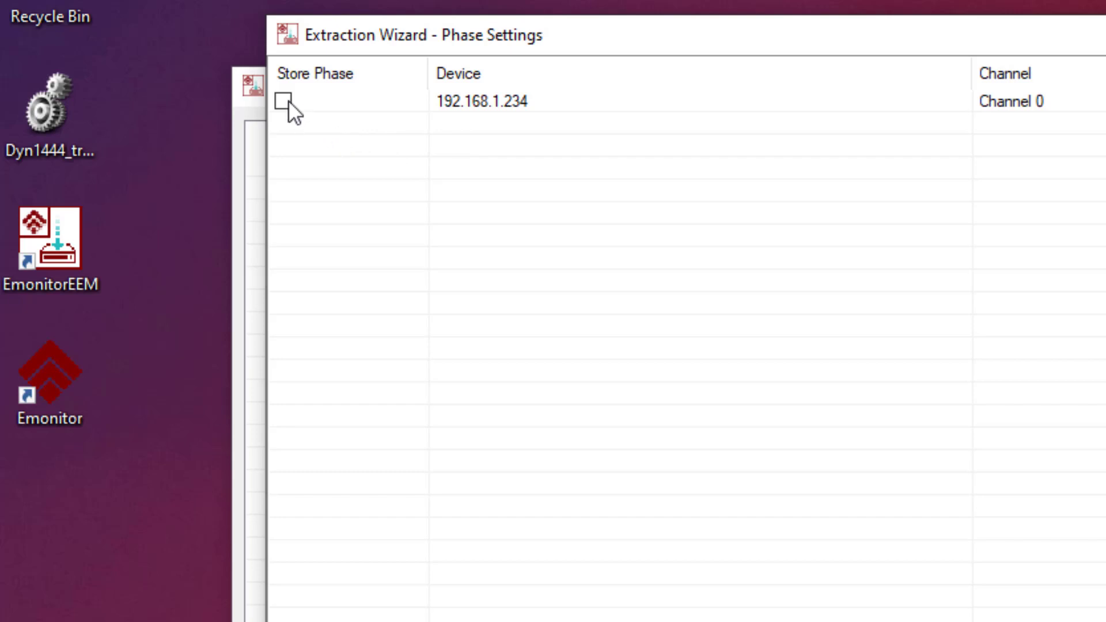
- Set the extraction interval to 1 hour and 0 seconds
{"action": "left_click", "coordinate": [1105, 621]}
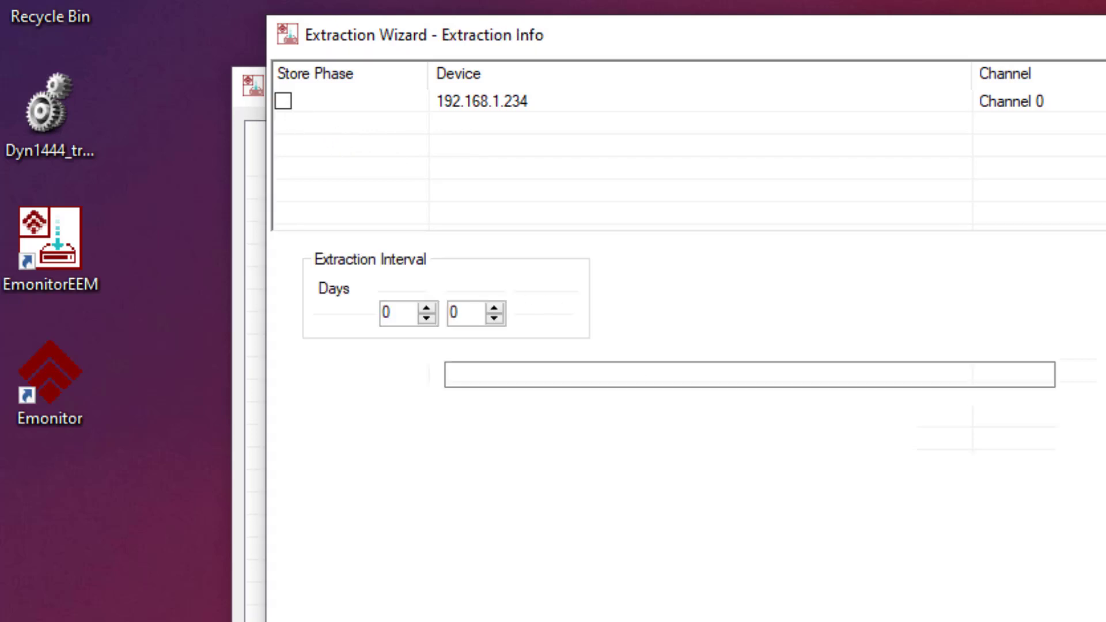
{"action": "type", "text": "1"}
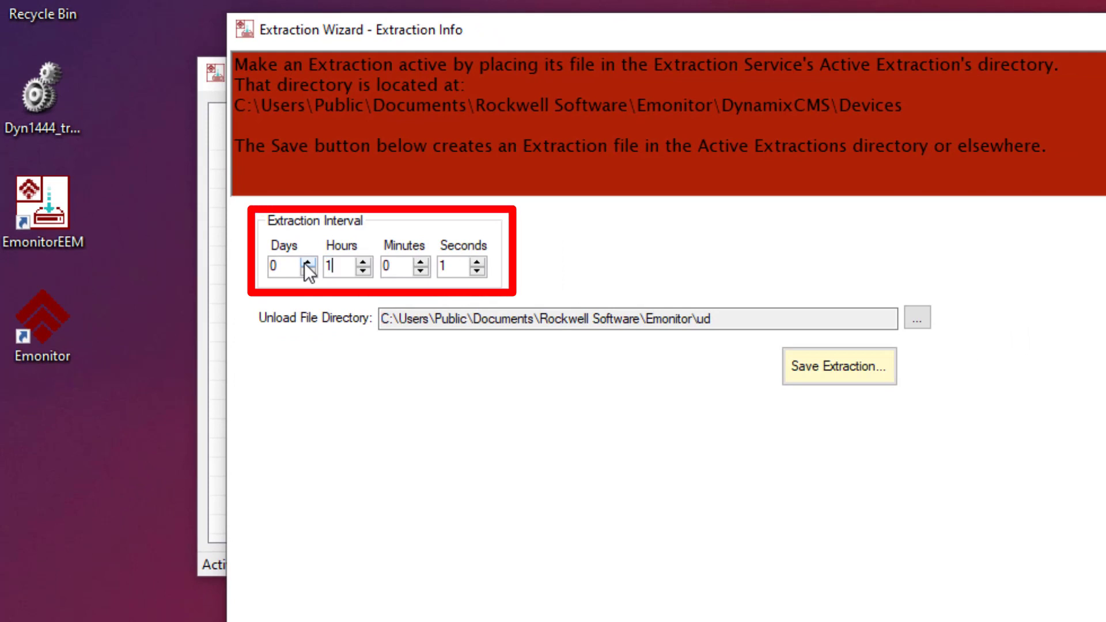
{"action": "left_click", "coordinate": [442, 266]}
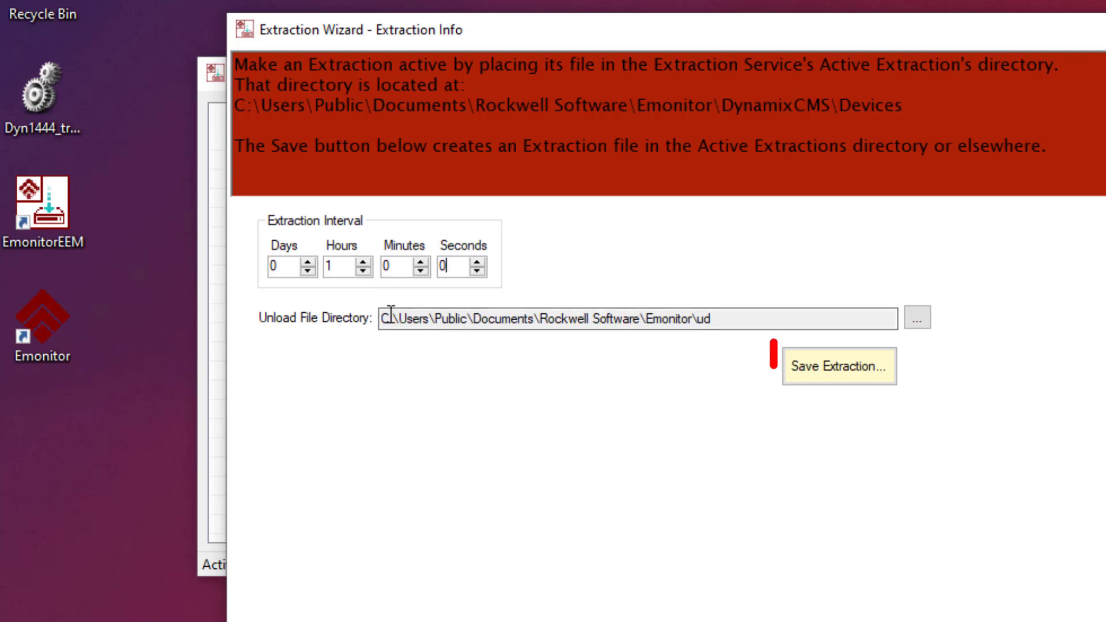
- Save the extraction as 'Scheduled Data' and finish the wizard
{"action": "left_click", "coordinate": [863, 367]}
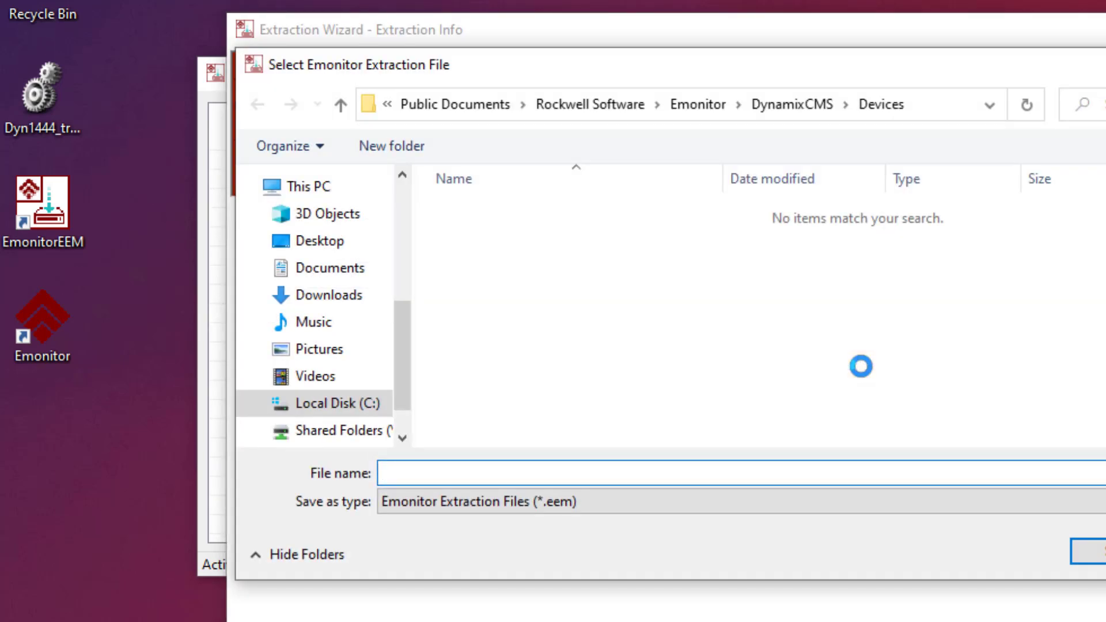
{"action": "type", "text": "Scheduled Data"}
{"action": "key", "text": "Return"}
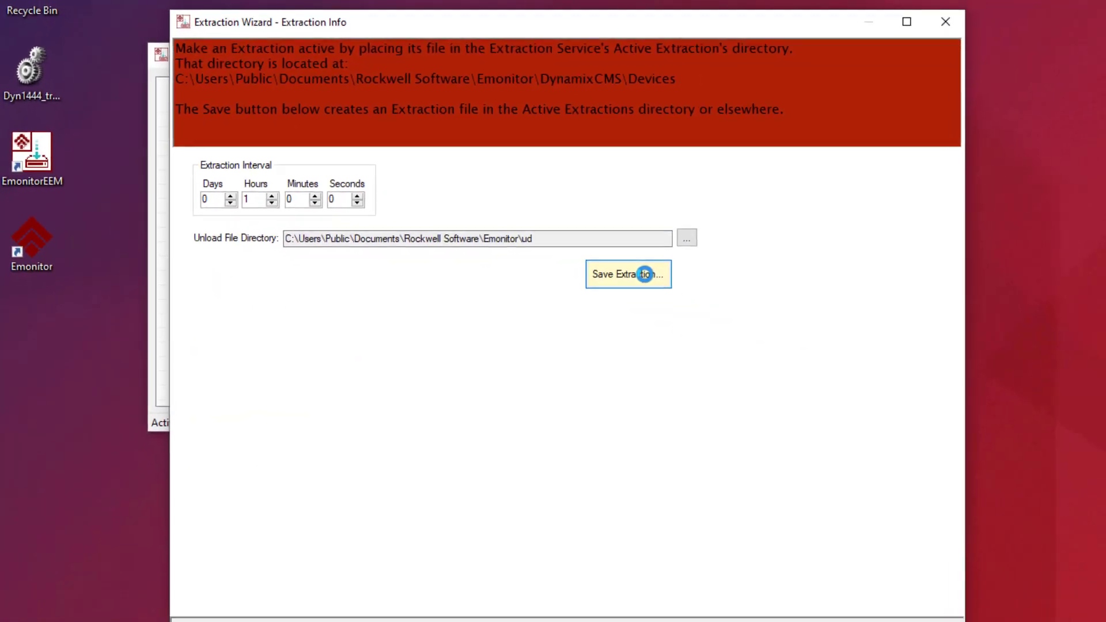
{"action": "left_click", "coordinate": [821, 600]}
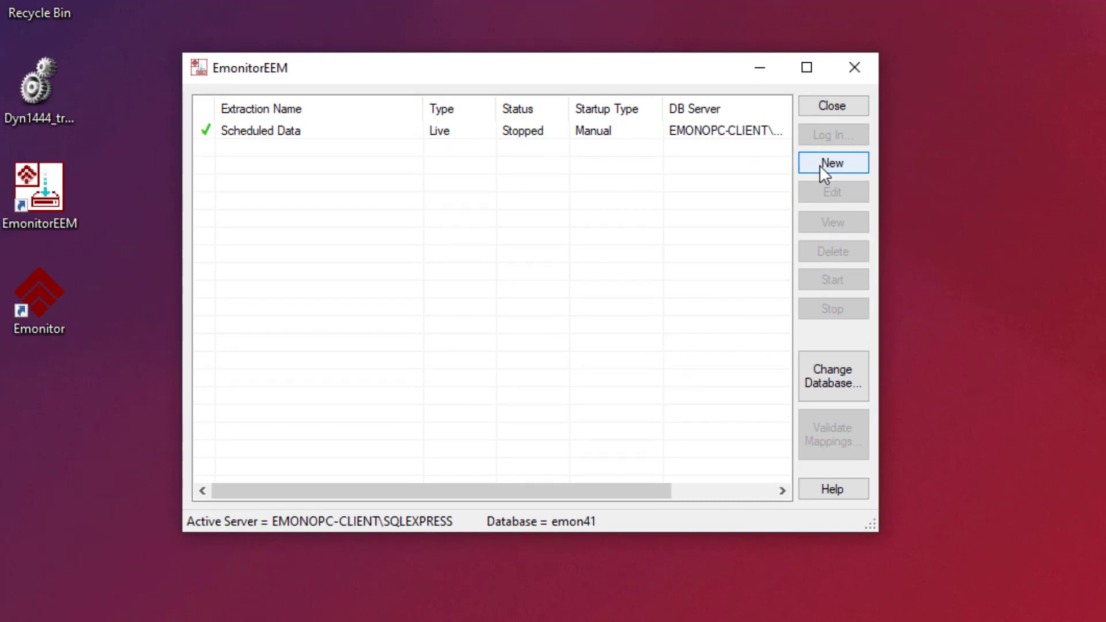
- Start a second extraction using the Triggered collection method
{"action": "left_click", "coordinate": [824, 164]}
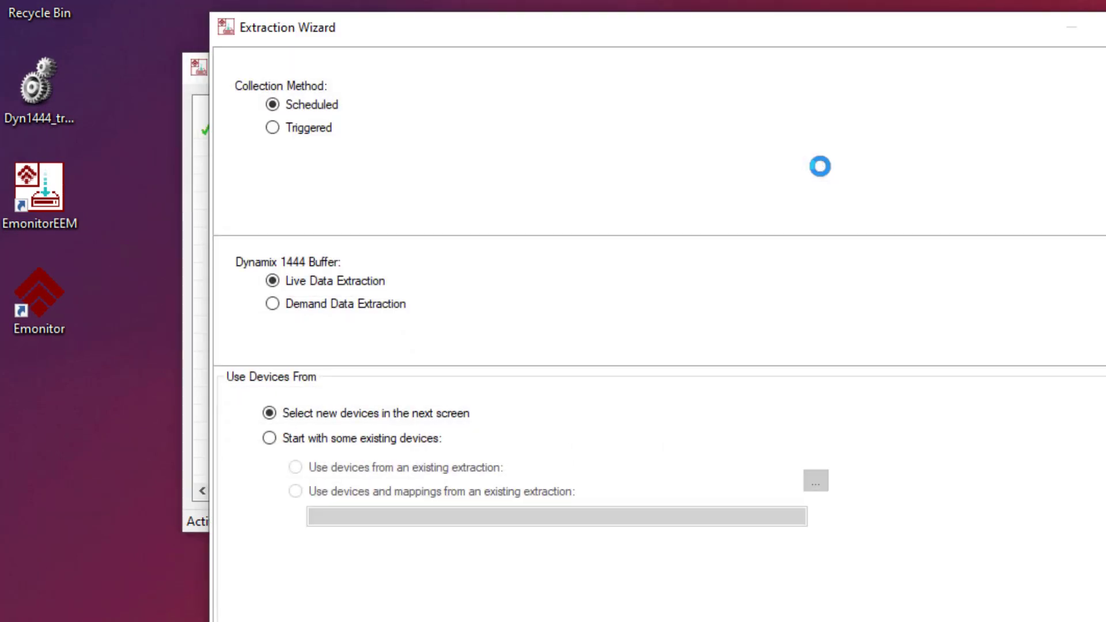
{"action": "left_click", "coordinate": [274, 129]}
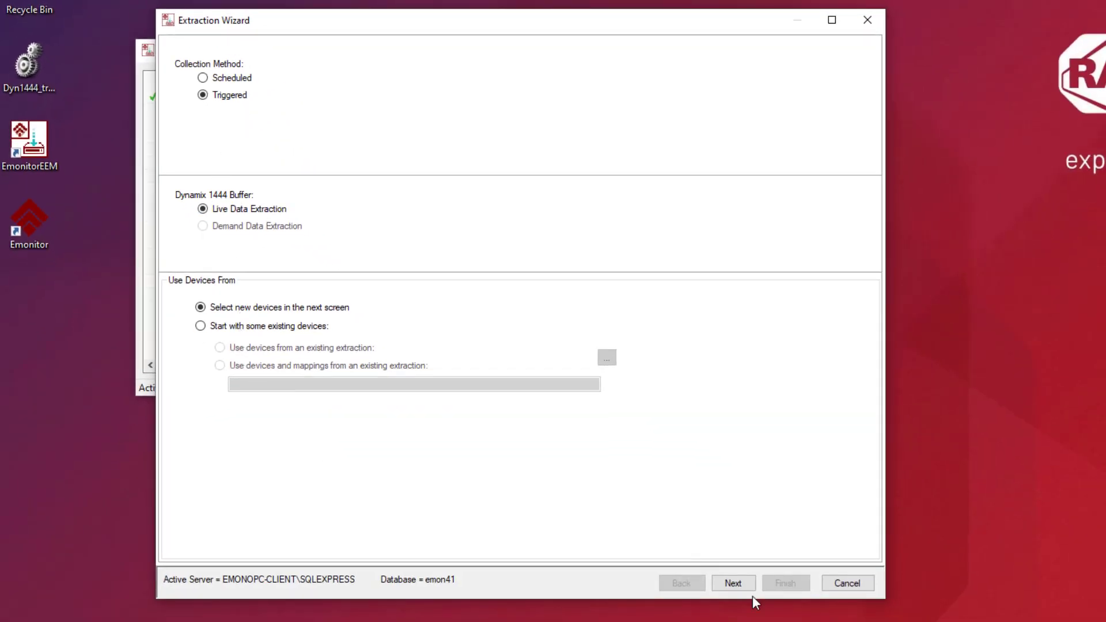
{"action": "left_click", "coordinate": [737, 586]}
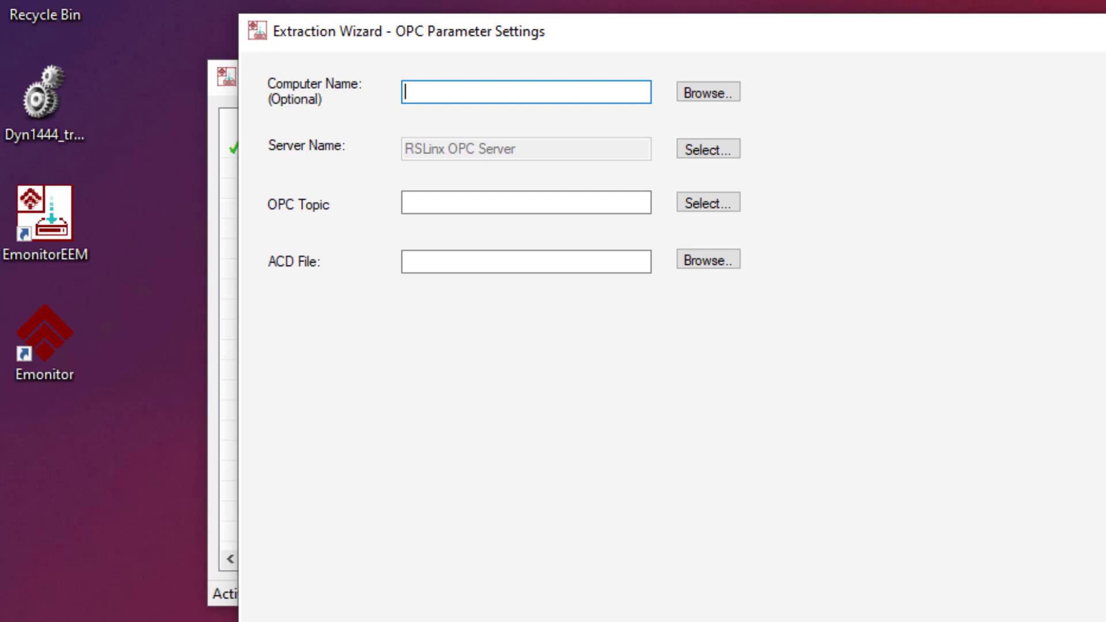
- Set the OPC node to localhost, server to RSLinx OPC Server and topic to Triggers
{"action": "type", "text": "localhost"}
{"action": "left_click", "coordinate": [714, 149]}
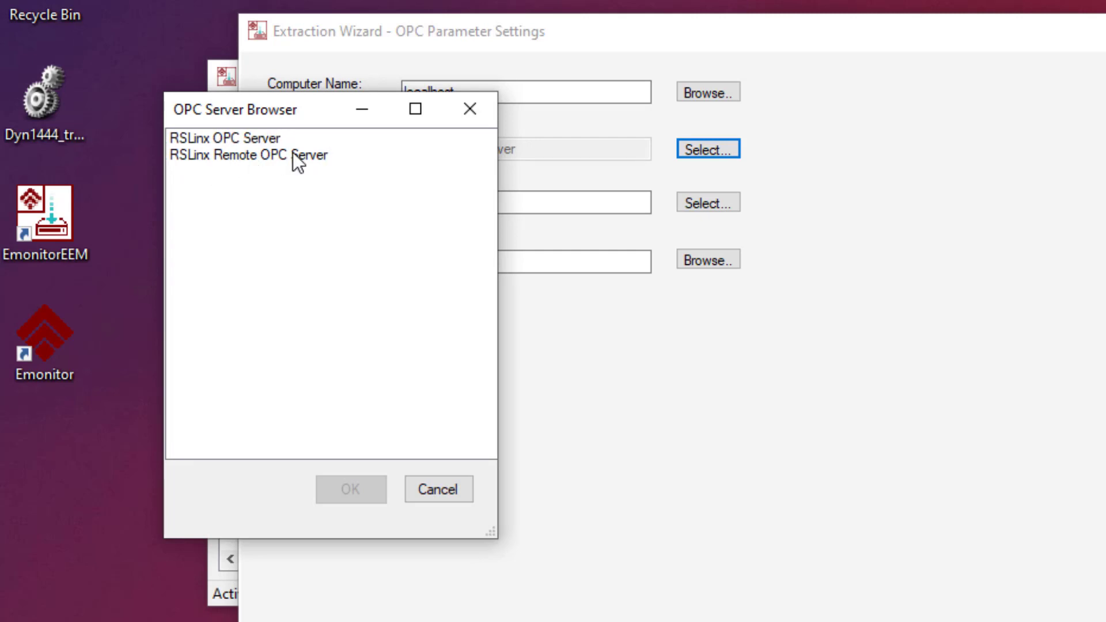
{"action": "left_click", "coordinate": [256, 137]}
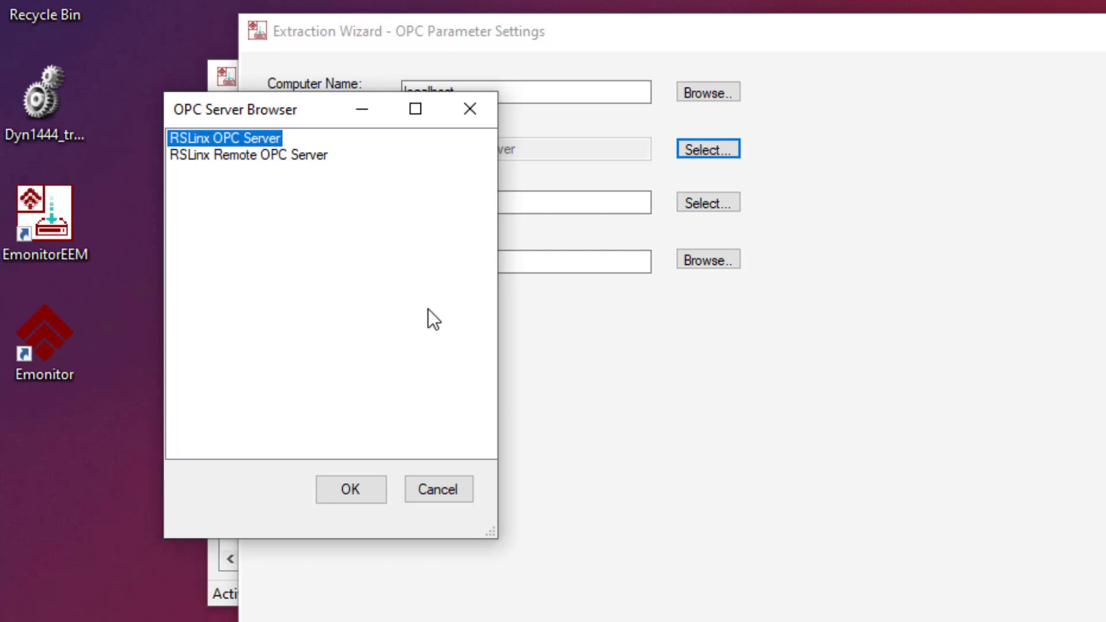
{"action": "left_click", "coordinate": [352, 496]}
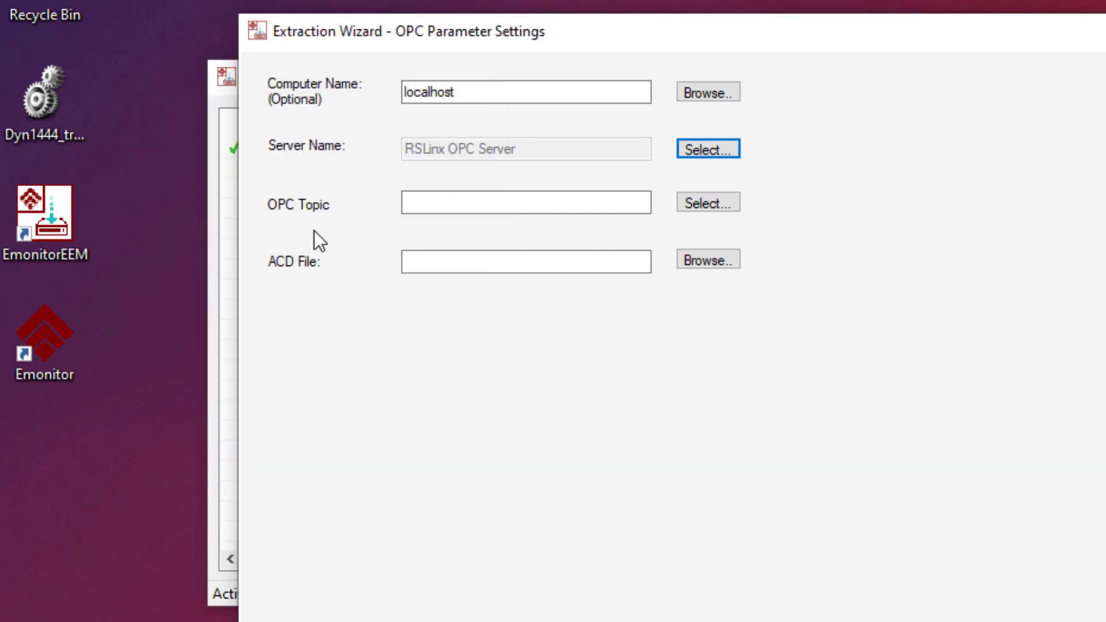
{"action": "left_click", "coordinate": [694, 202]}
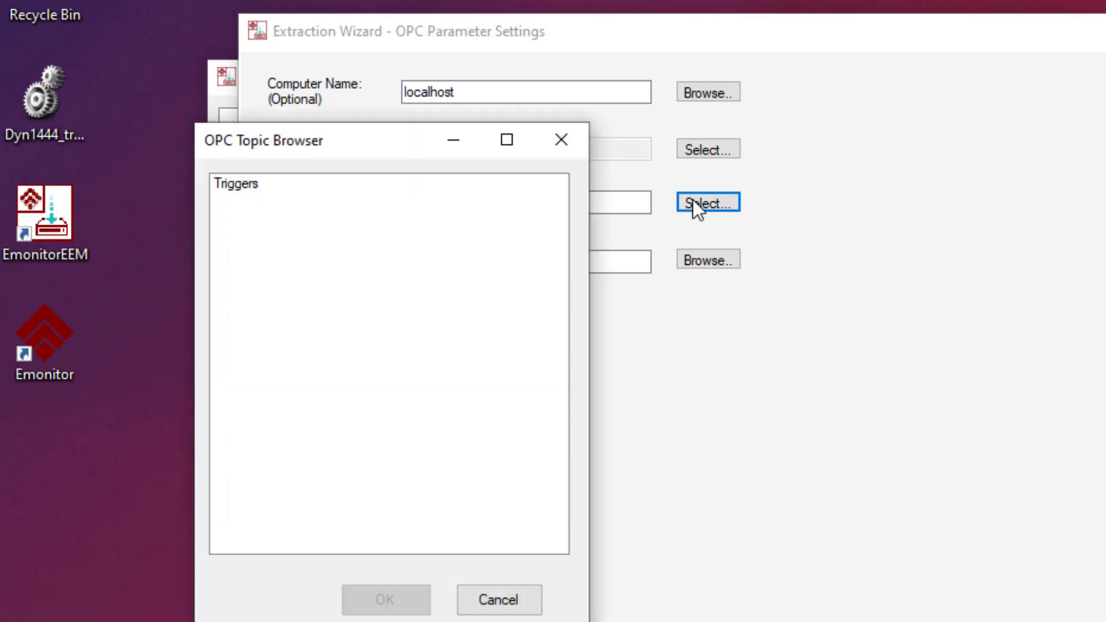
{"action": "left_click", "coordinate": [237, 187]}
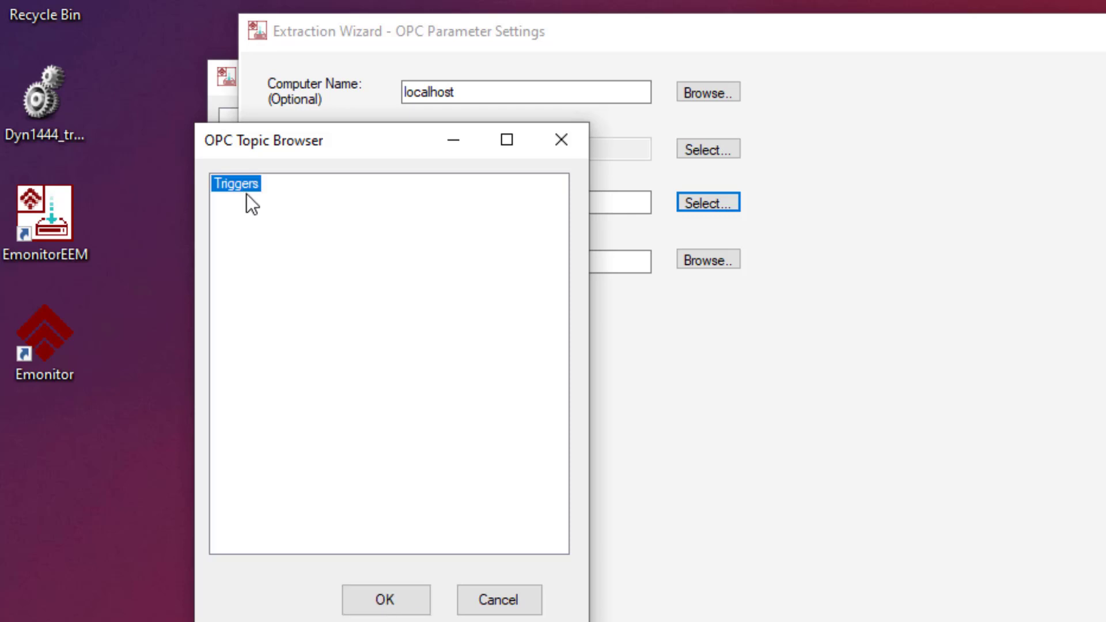
{"action": "left_click", "coordinate": [393, 606]}
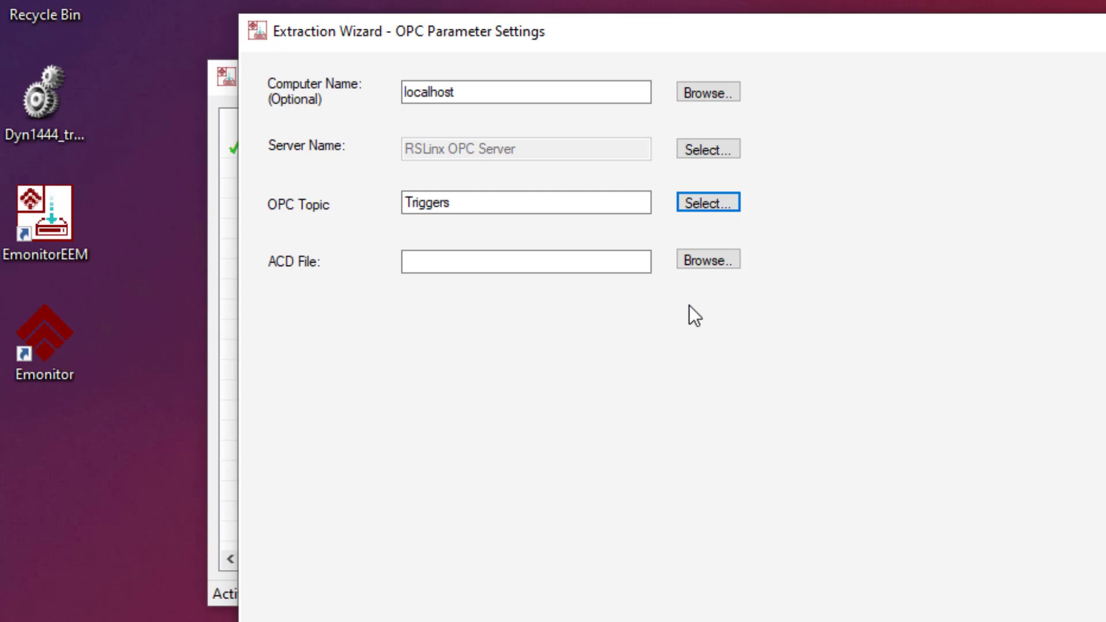
- Import the PLC tags from Dyn1444_triggers.ACD on the Desktop
{"action": "left_click", "coordinate": [708, 264]}
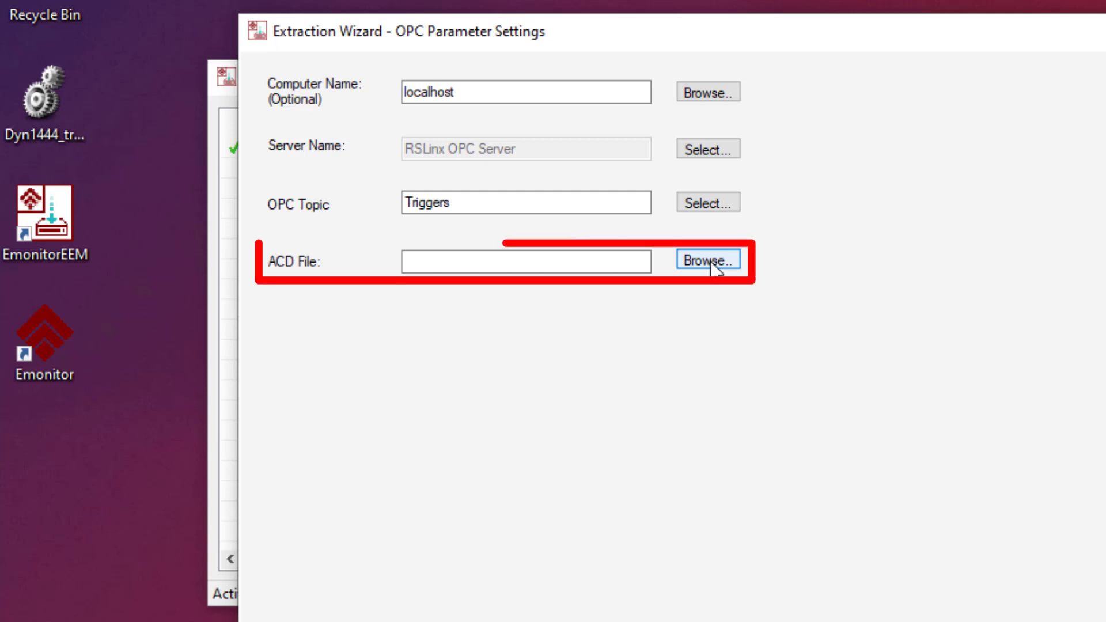
{"action": "left_click", "coordinate": [713, 264]}
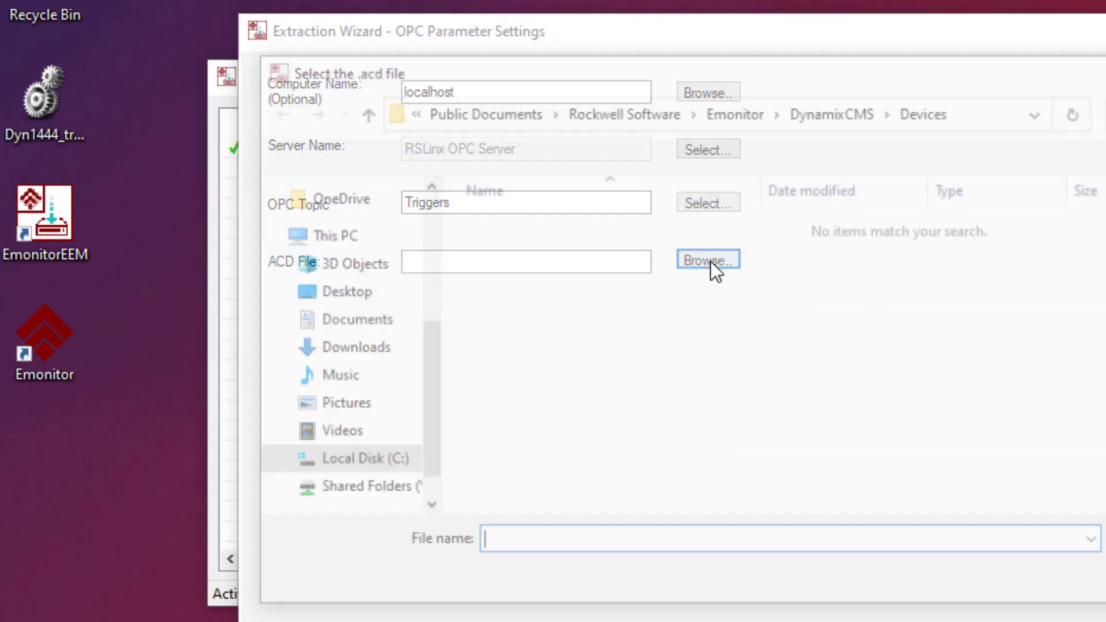
{"action": "left_click", "coordinate": [354, 288]}
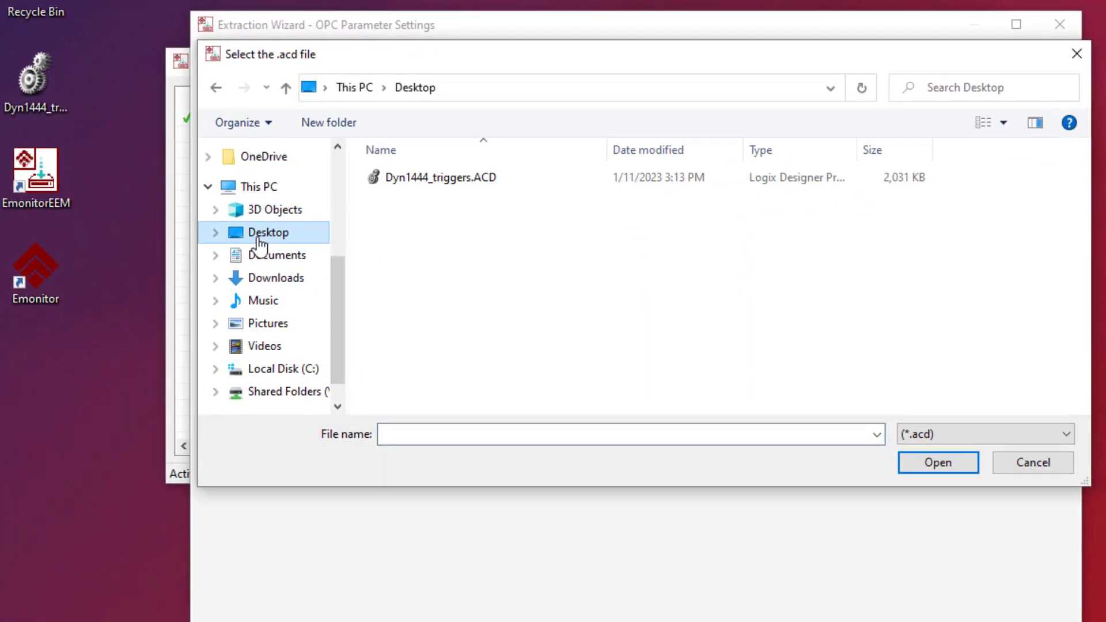
{"action": "left_click", "coordinate": [432, 183]}
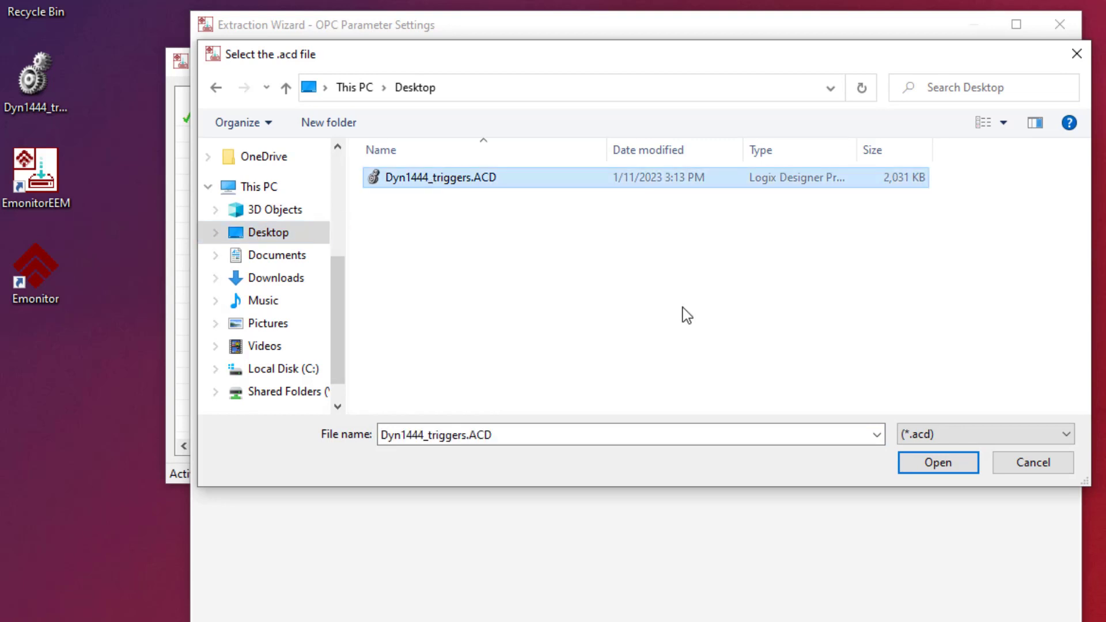
{"action": "left_click", "coordinate": [934, 464]}
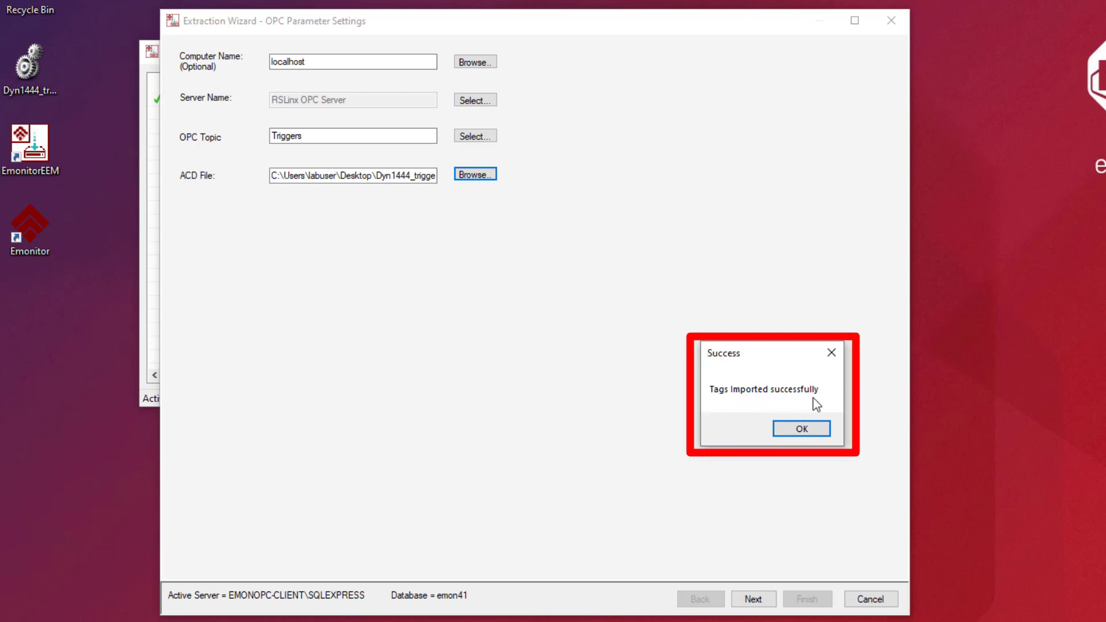
{"action": "left_click", "coordinate": [806, 433]}
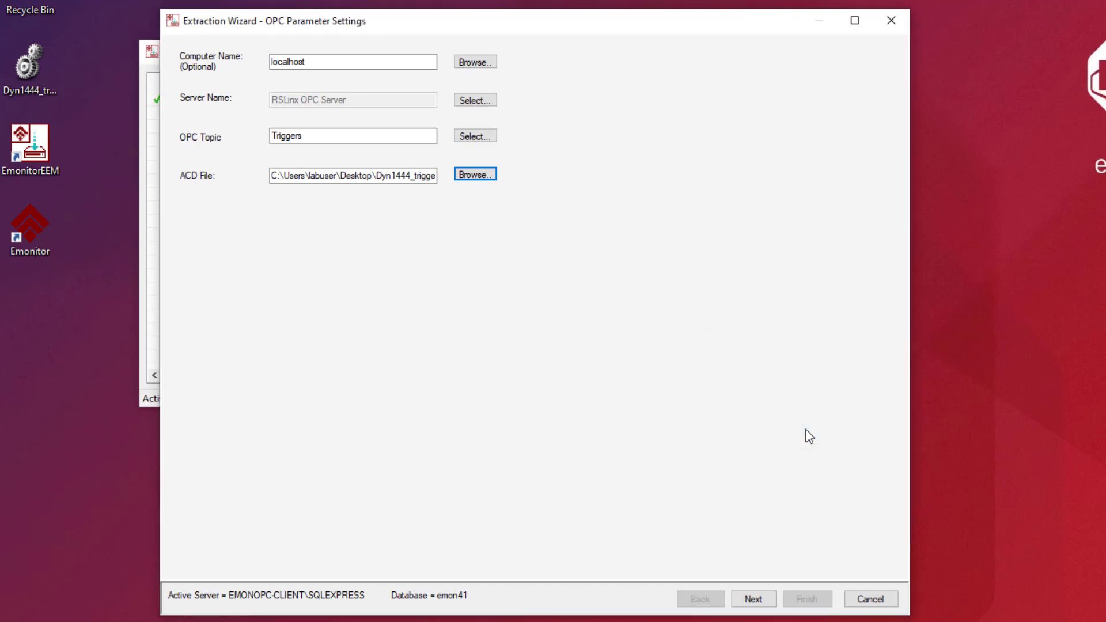
{"action": "left_click", "coordinate": [753, 599]}
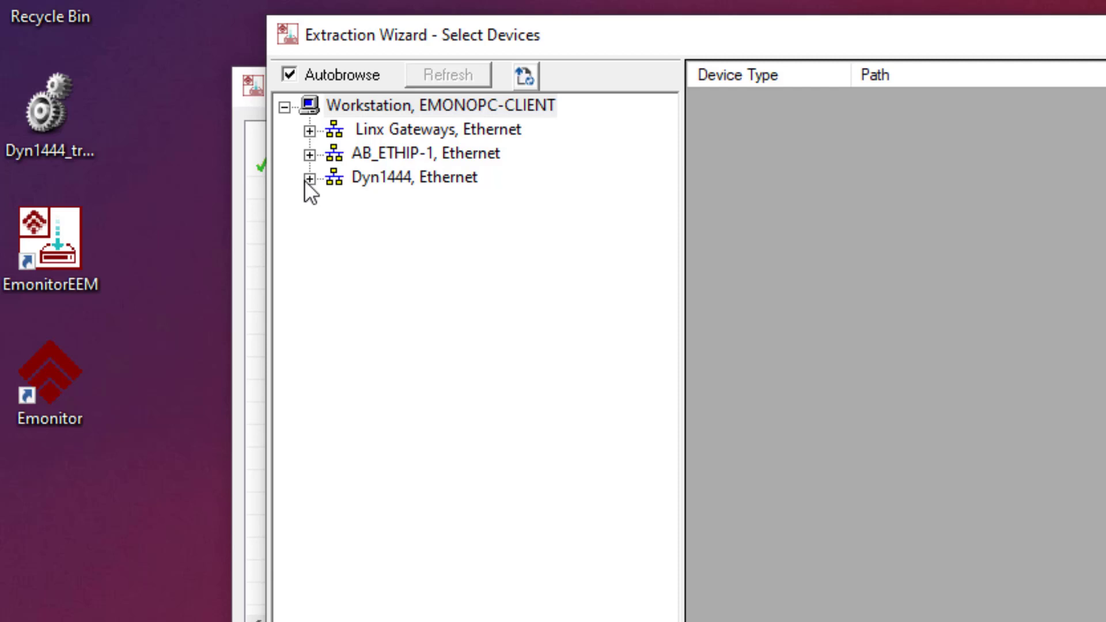
- Add the Dynamix 1444 at 192.168.1.234 from the Dyn1444 Ethernet network to the triggered extraction
{"action": "left_click", "coordinate": [306, 179]}
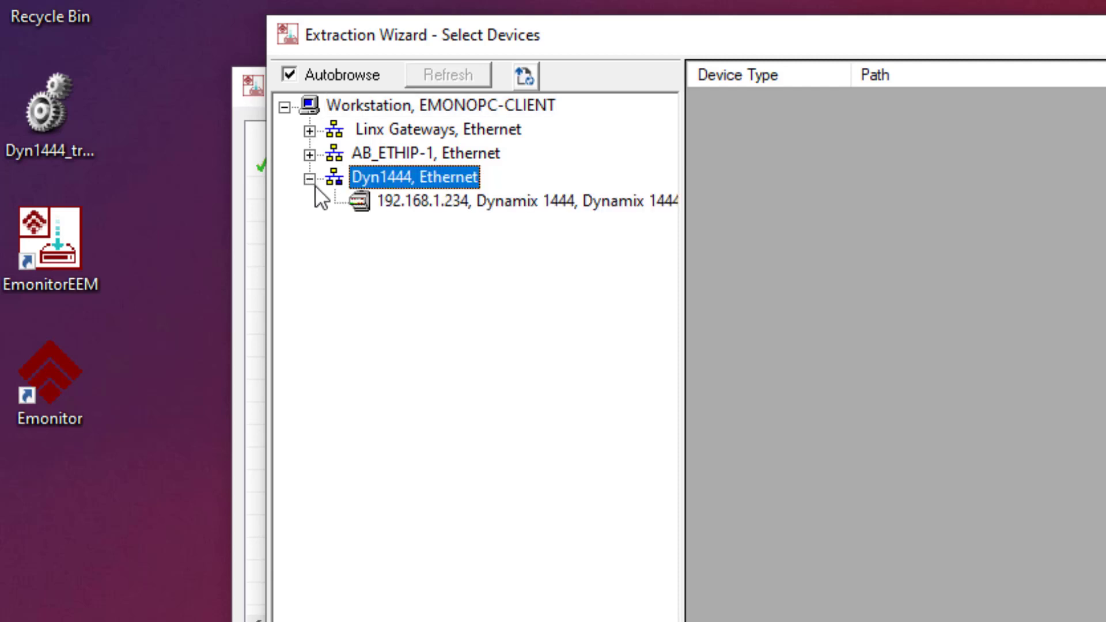
{"action": "left_click", "coordinate": [375, 212]}
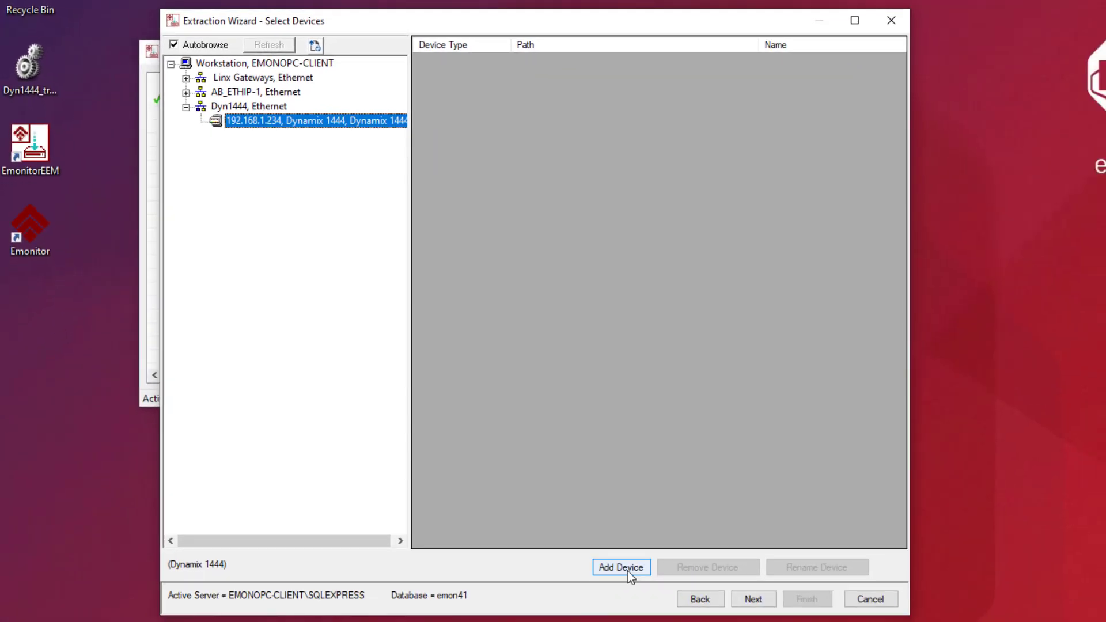
{"action": "left_click", "coordinate": [630, 574]}
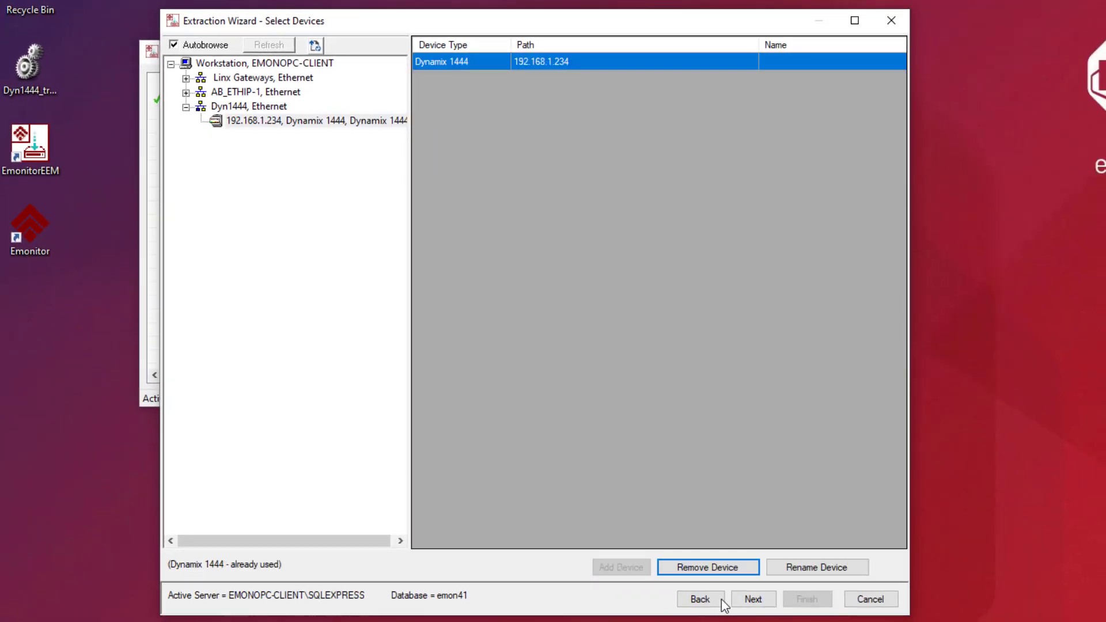
{"action": "left_click", "coordinate": [747, 599]}
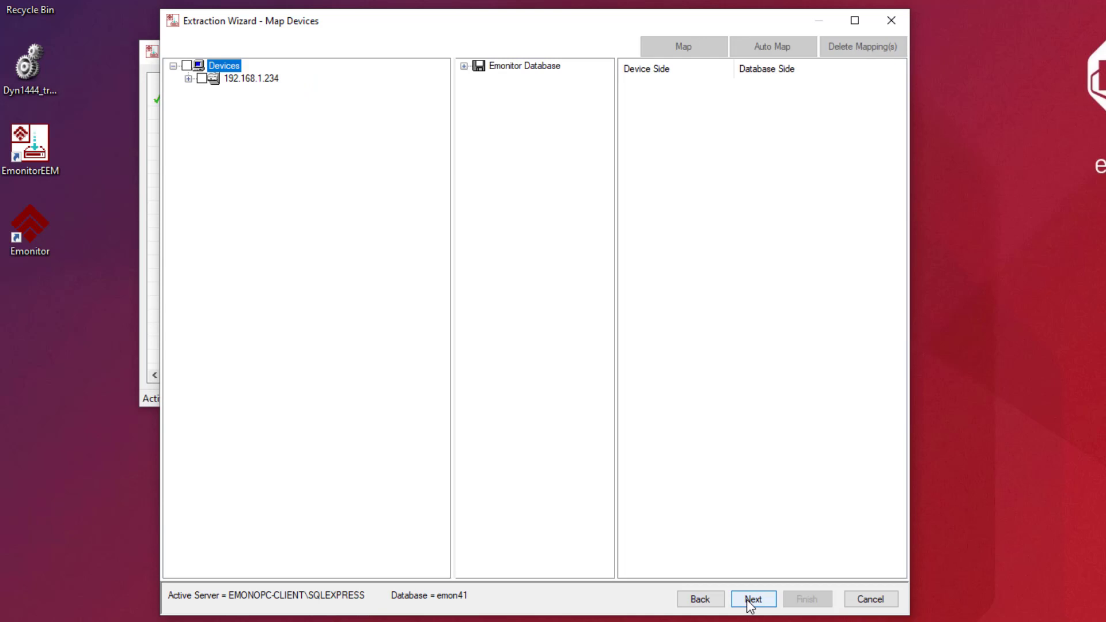
- Auto-map the ticked Motor OB Brg measurements to Dynamix Data entries for the triggered extraction
{"action": "left_click", "coordinate": [189, 79]}
{"action": "left_click", "coordinate": [203, 91]}
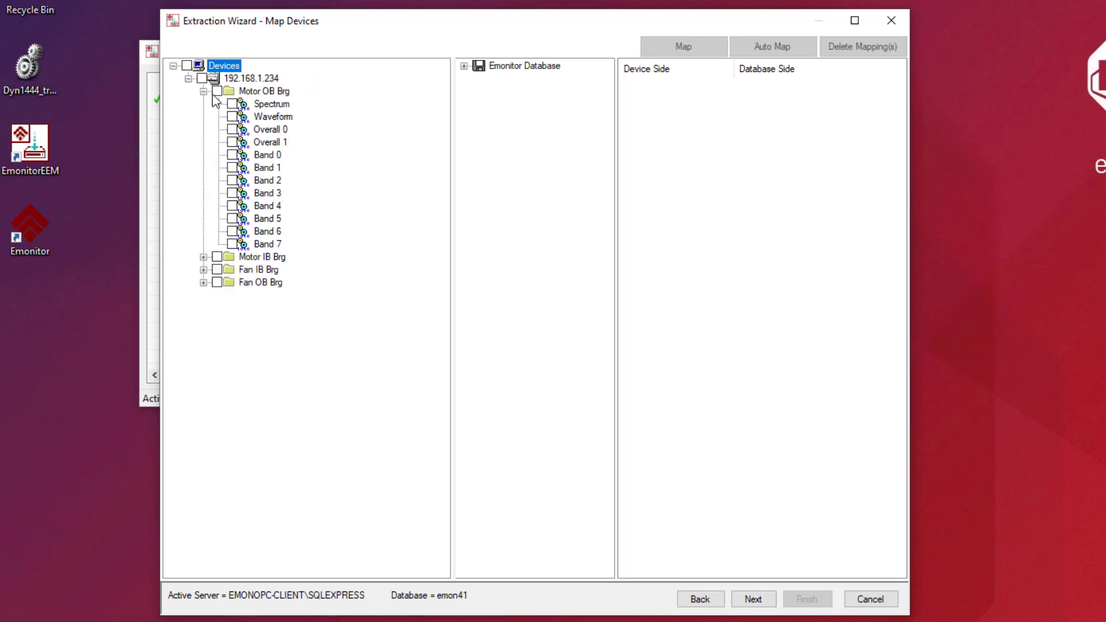
{"action": "left_click", "coordinate": [217, 92]}
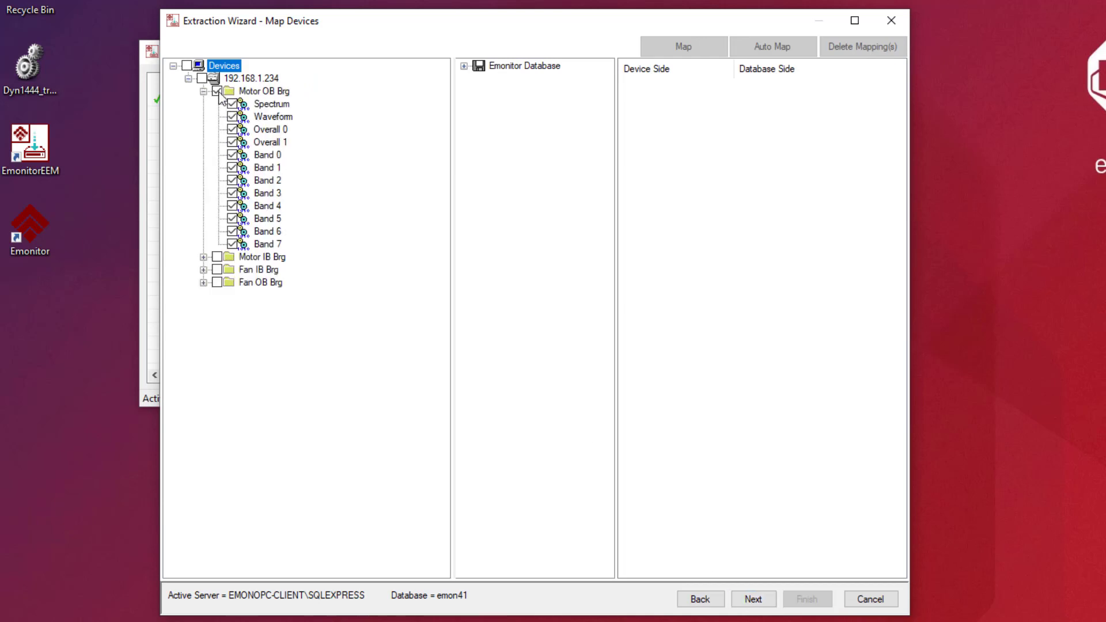
{"action": "left_click", "coordinate": [464, 65]}
{"action": "left_click", "coordinate": [479, 104]}
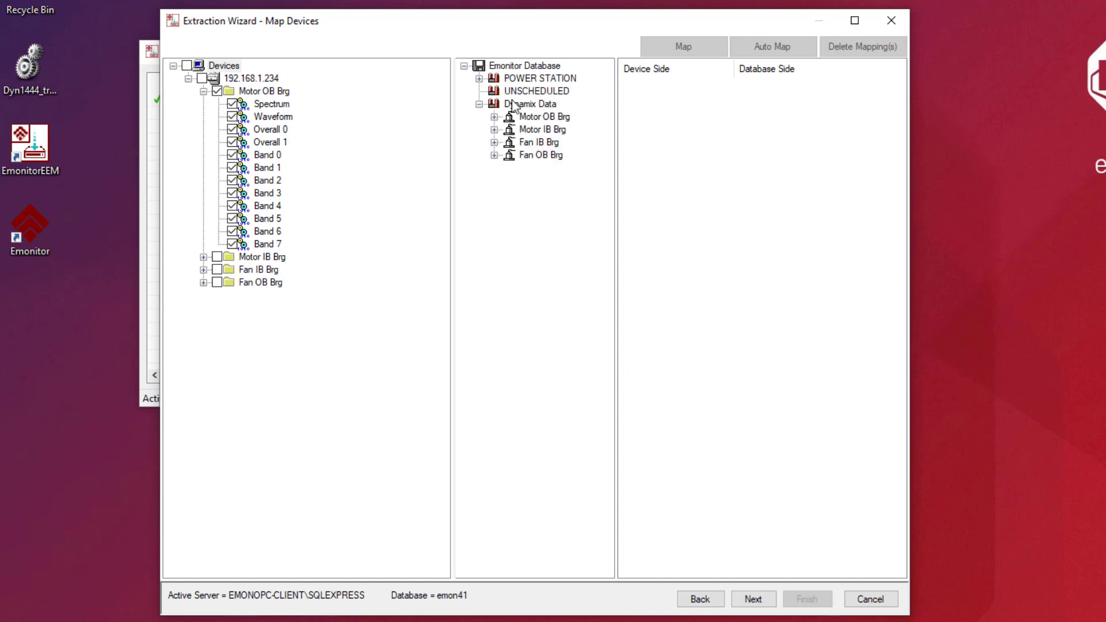
{"action": "left_click", "coordinate": [530, 108]}
{"action": "left_click", "coordinate": [773, 46]}
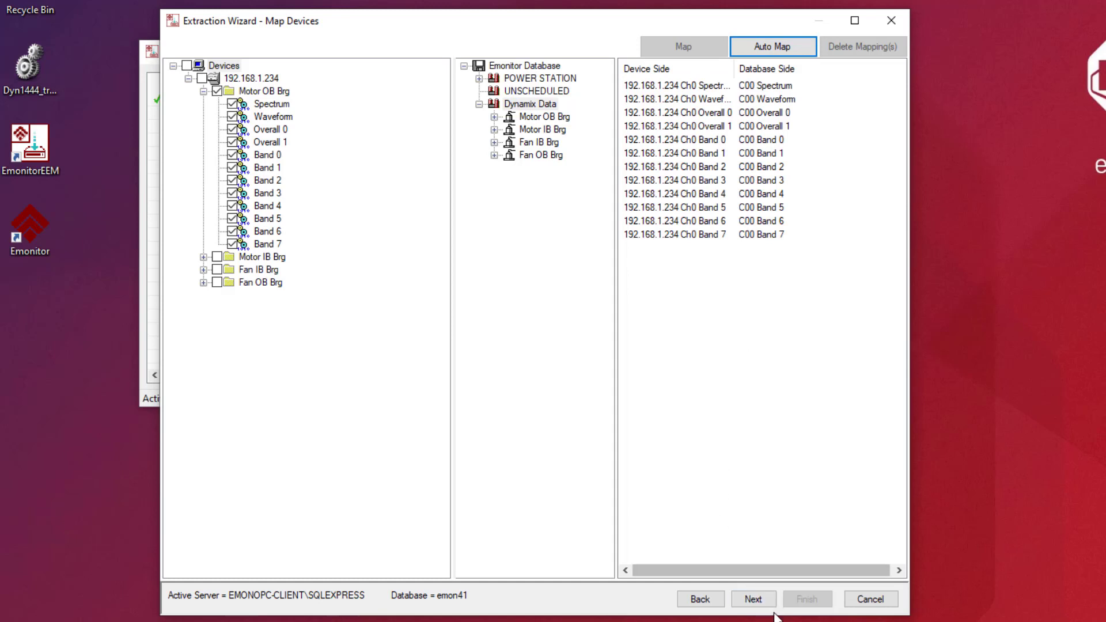
{"action": "left_click", "coordinate": [759, 601]}
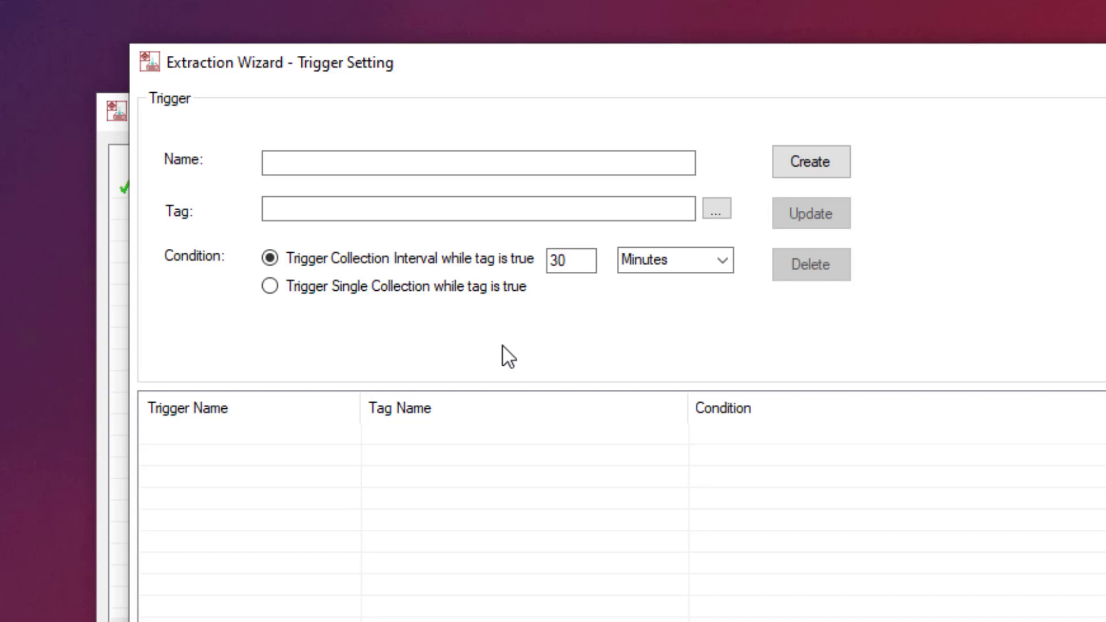
- Name the trigger MachineRunning and assign it the tag Program:MainProgram.TriggerOn
{"action": "left_click", "coordinate": [362, 168]}
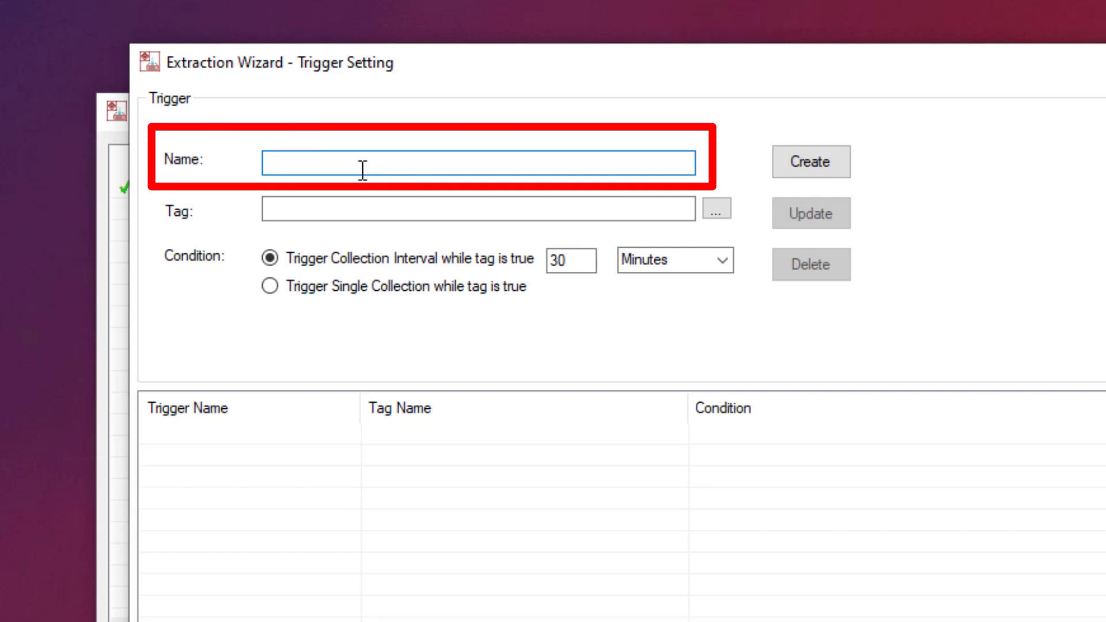
{"action": "type", "text": "MachineRu"}
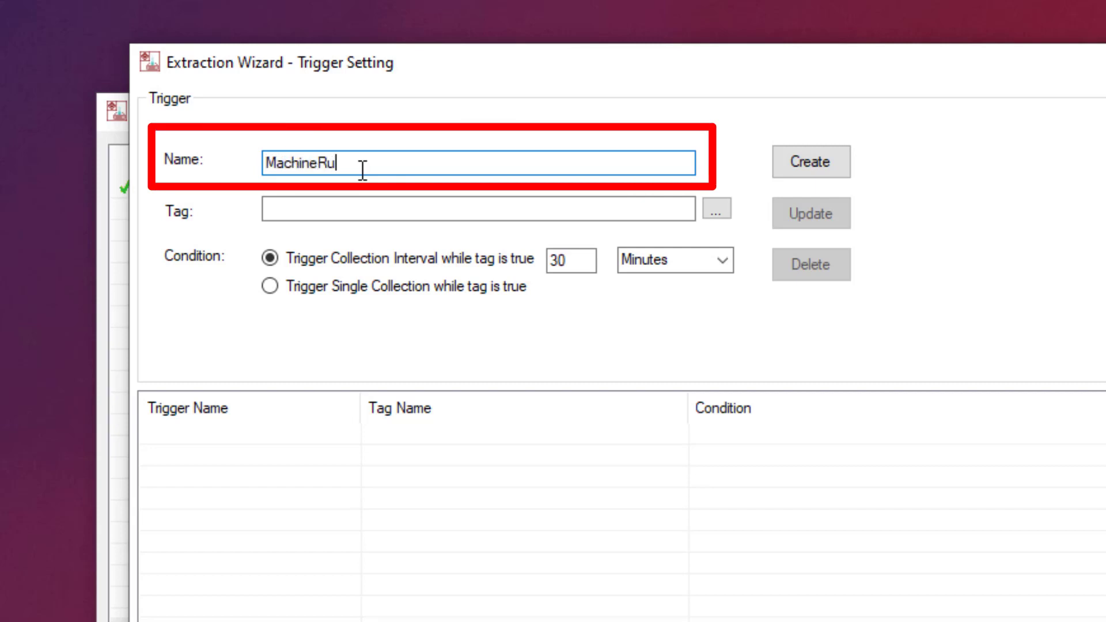
{"action": "type", "text": "nning"}
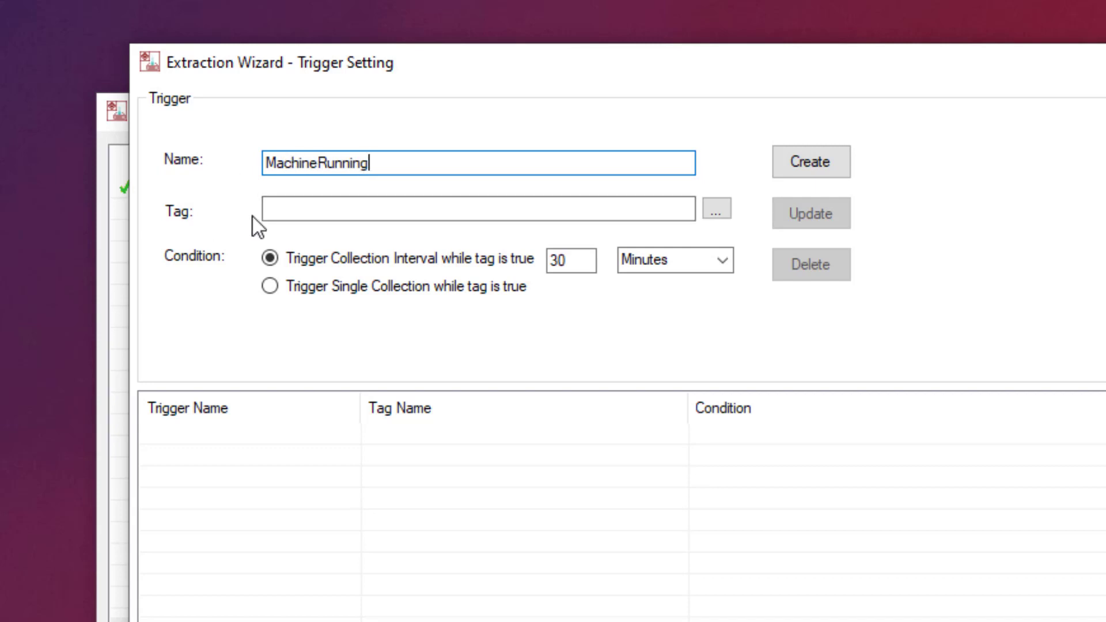
{"action": "left_click", "coordinate": [721, 214]}
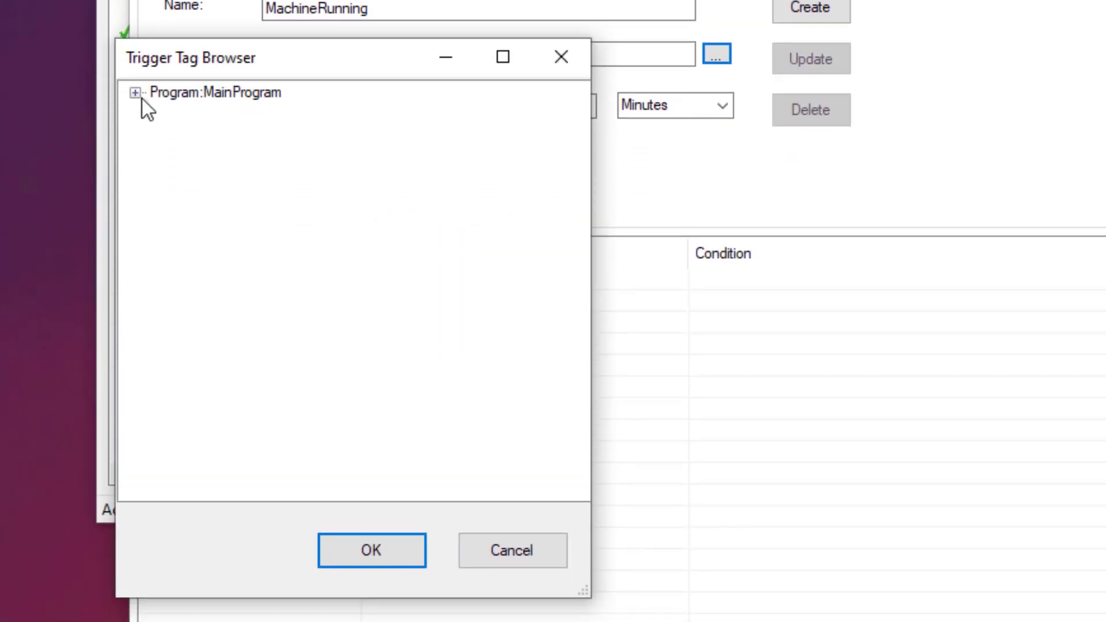
{"action": "left_click", "coordinate": [140, 99]}
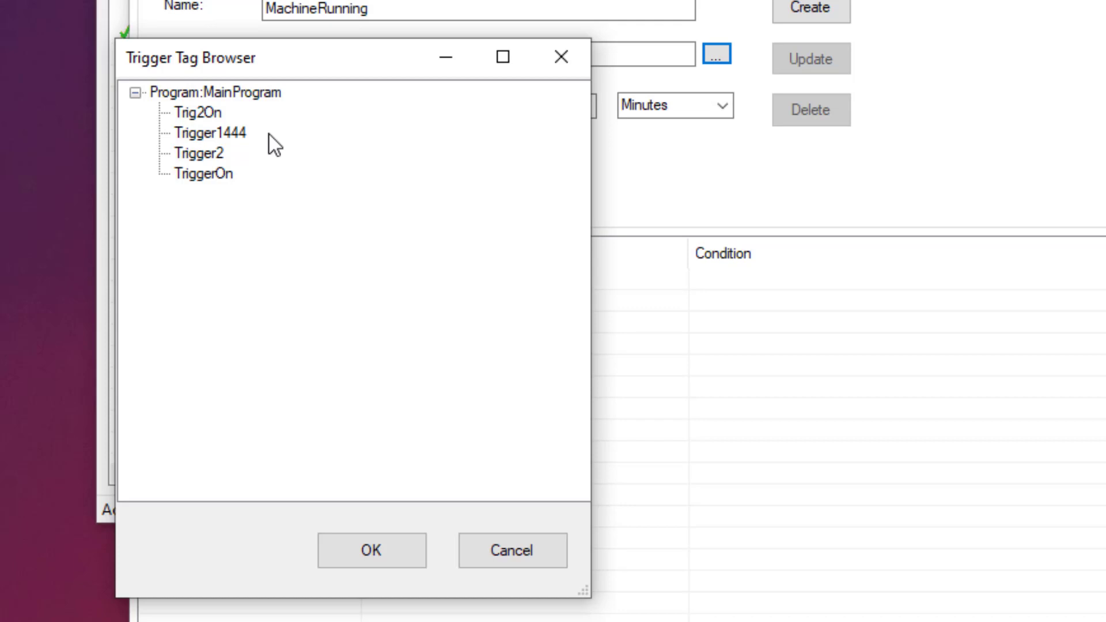
{"action": "left_click", "coordinate": [216, 174]}
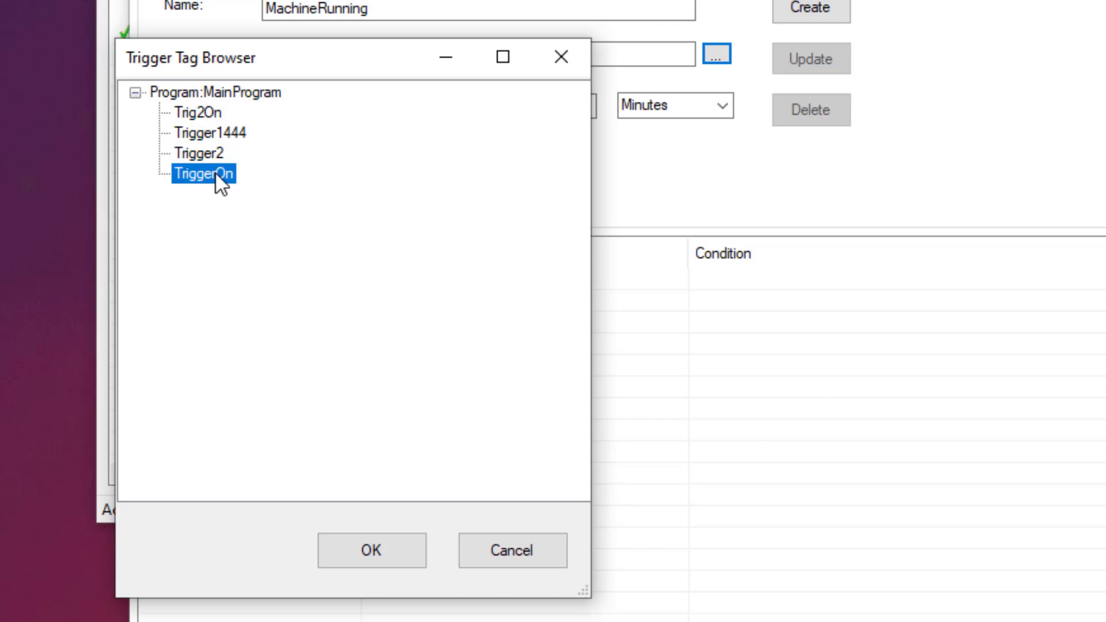
{"action": "left_click", "coordinate": [381, 545]}
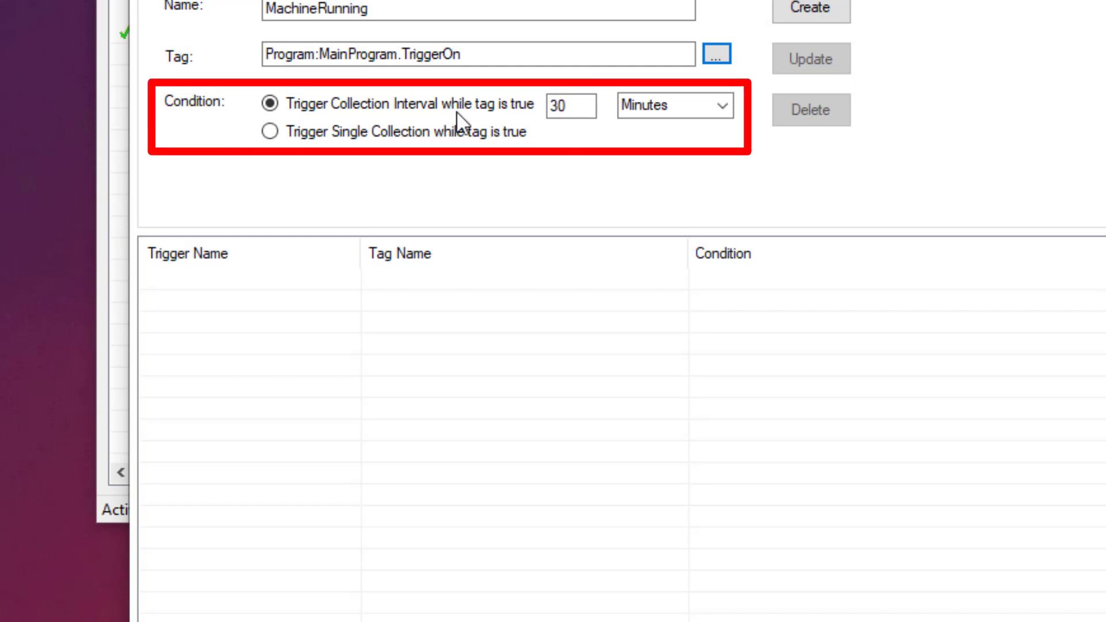
- Keep collection every 30 Minutes while the tag is true and create the MachineRunning trigger
{"action": "double_click", "coordinate": [578, 106]}
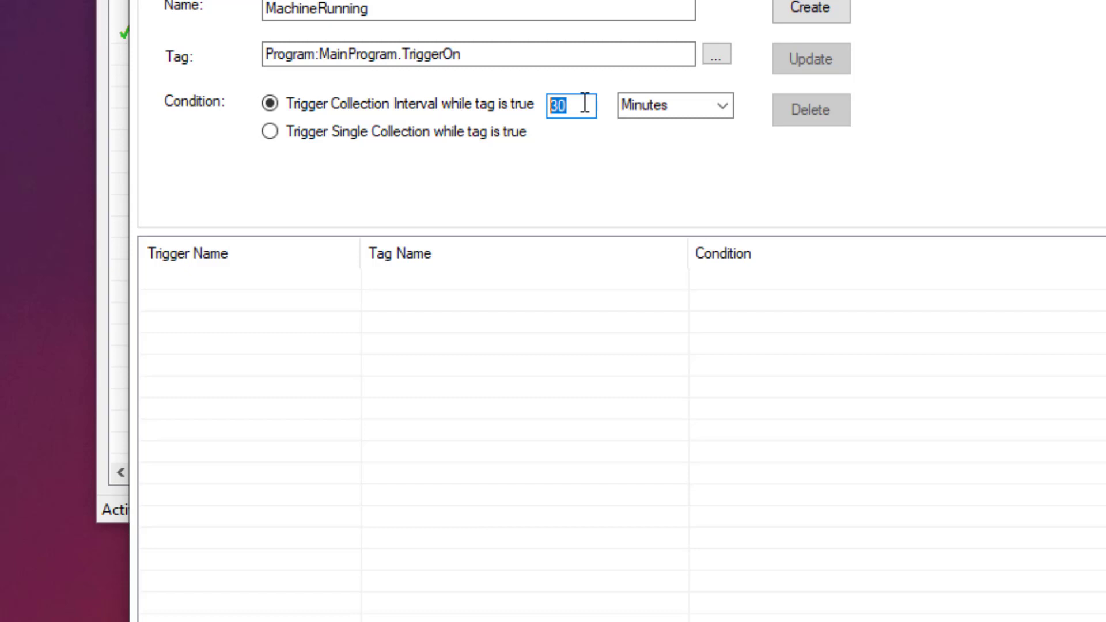
{"action": "left_click", "coordinate": [269, 139]}
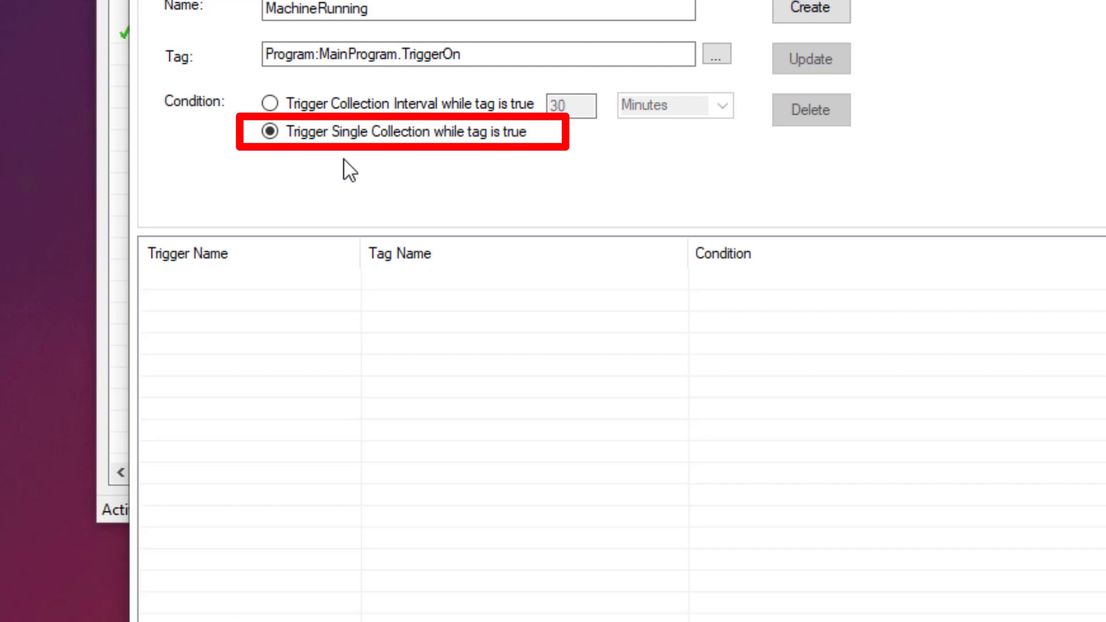
{"action": "left_click", "coordinate": [271, 105]}
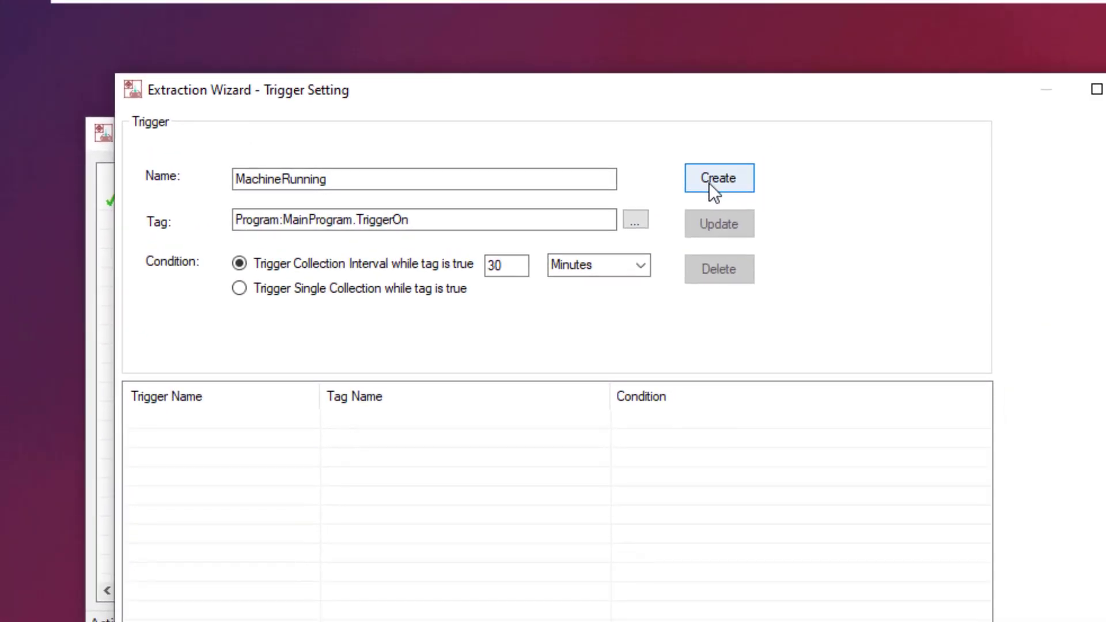
{"action": "left_click", "coordinate": [709, 183]}
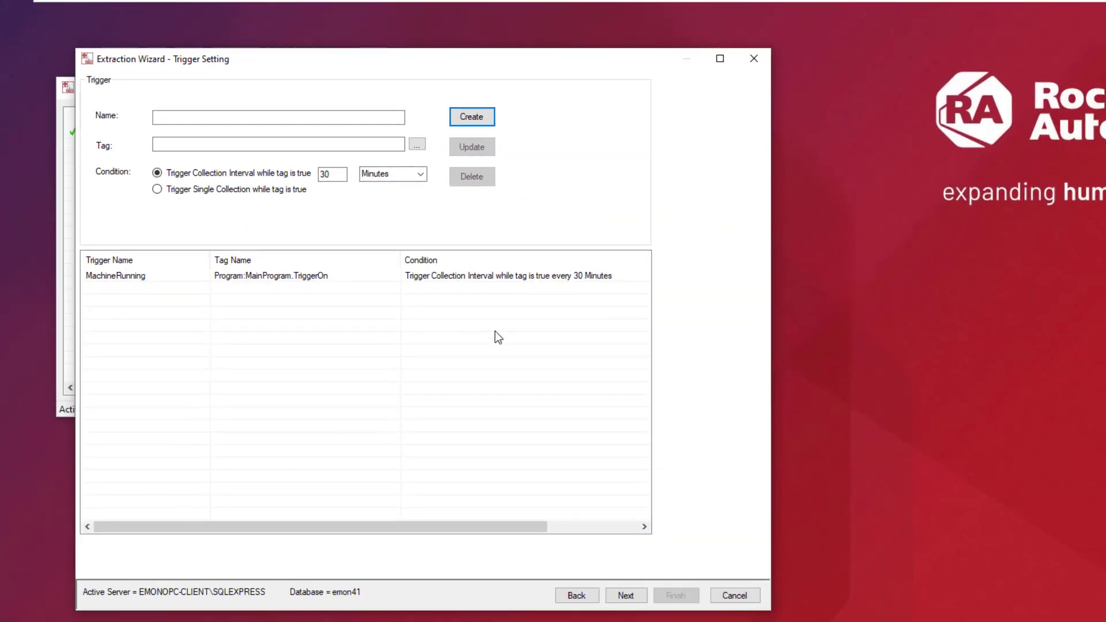
- Bind all twelve Motor OB Brg measurement items to the MachineRunning trigger
{"action": "left_click", "coordinate": [626, 596]}
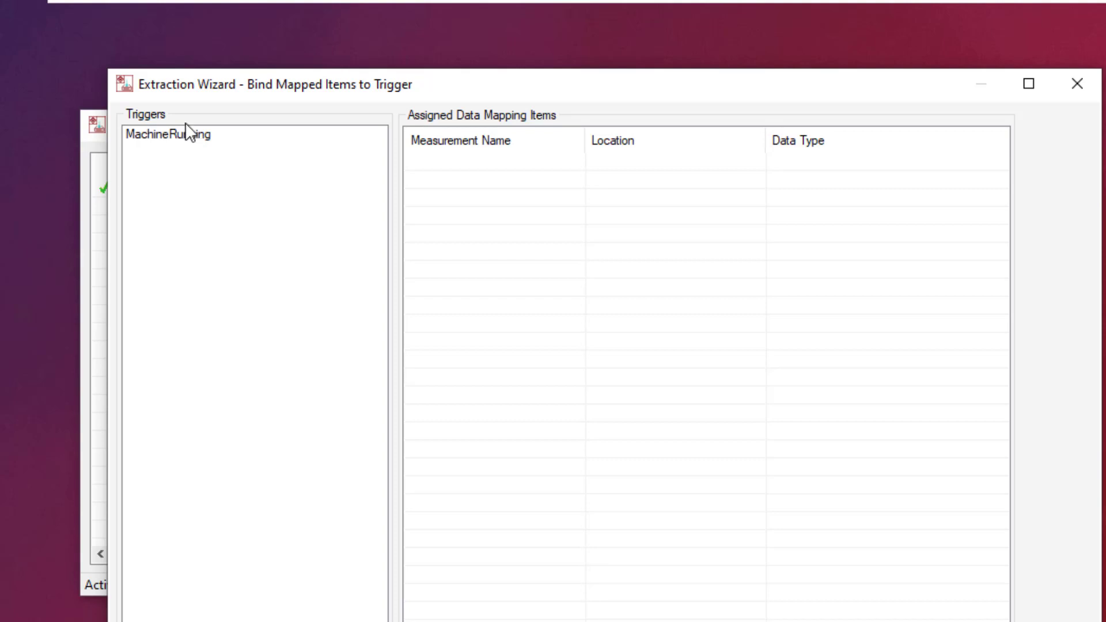
{"action": "left_click", "coordinate": [192, 137]}
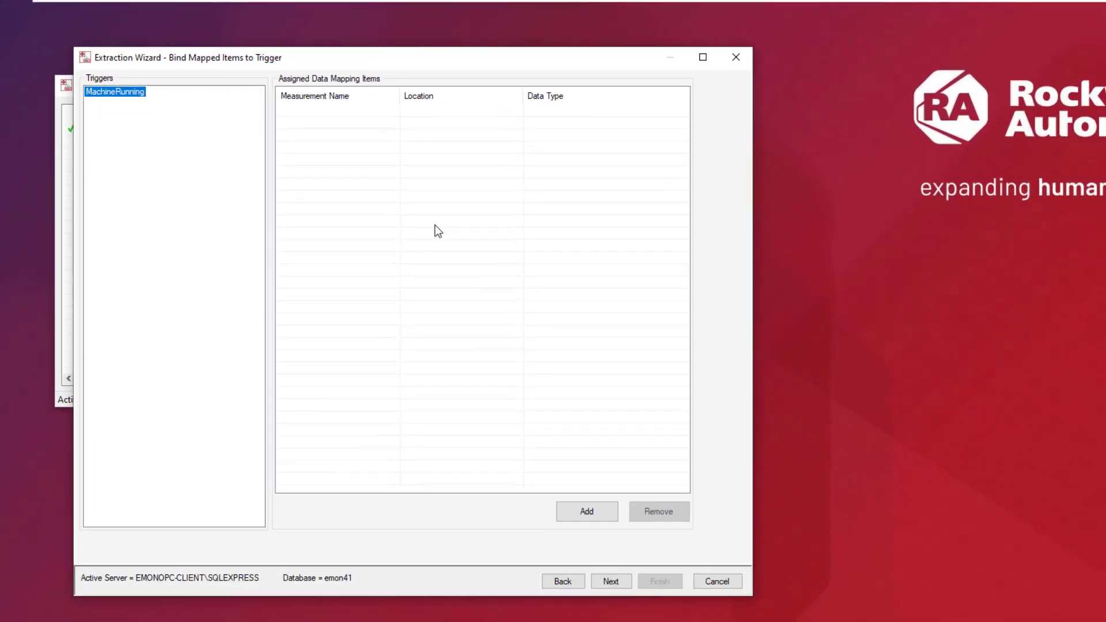
{"action": "mouse_move", "coordinate": [754, 597]}
{"action": "left_mouse_down"}
{"action": "mouse_move", "coordinate": [526, 437]}
{"action": "mouse_move", "coordinate": [621, 521]}
{"action": "mouse_move", "coordinate": [694, 620]}
{"action": "mouse_move", "coordinate": [758, 611]}
{"action": "left_mouse_up"}
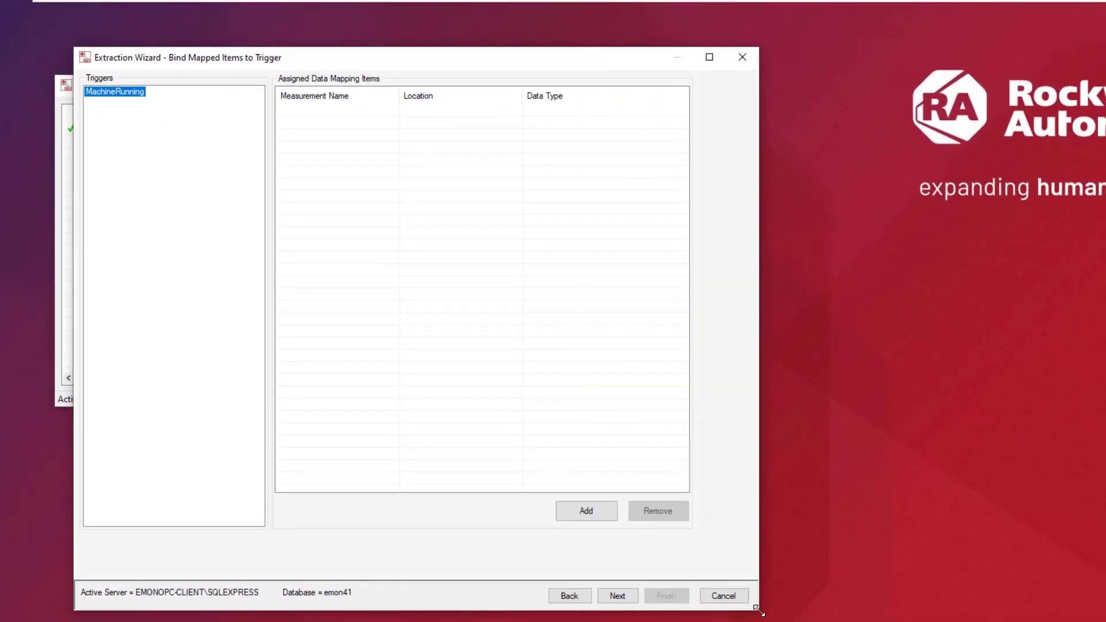
{"action": "left_click", "coordinate": [596, 511]}
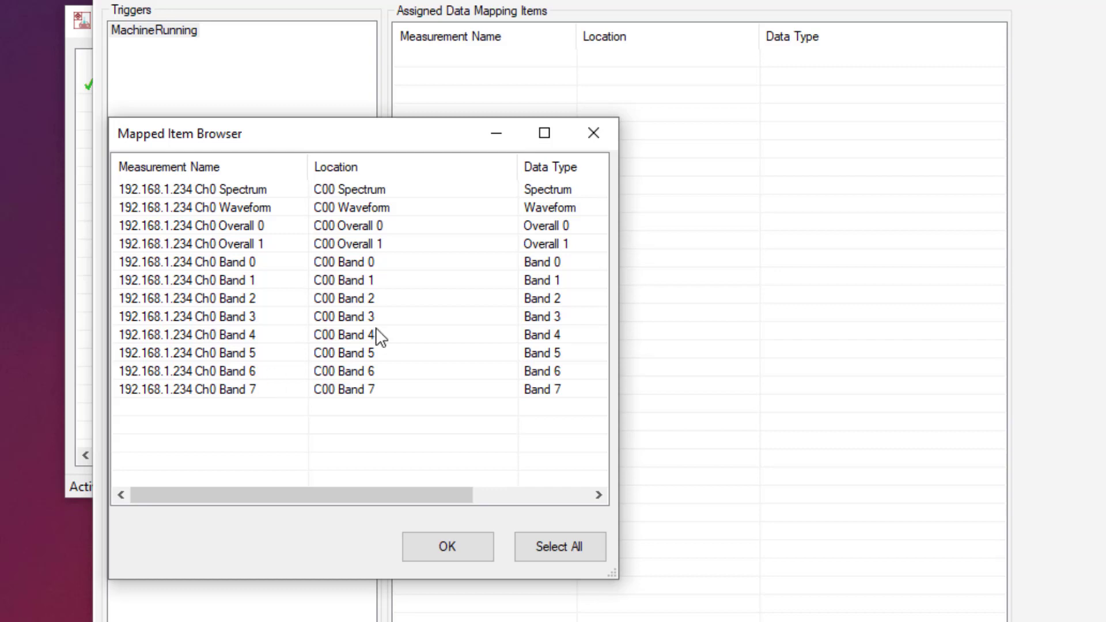
{"action": "left_click", "coordinate": [587, 556]}
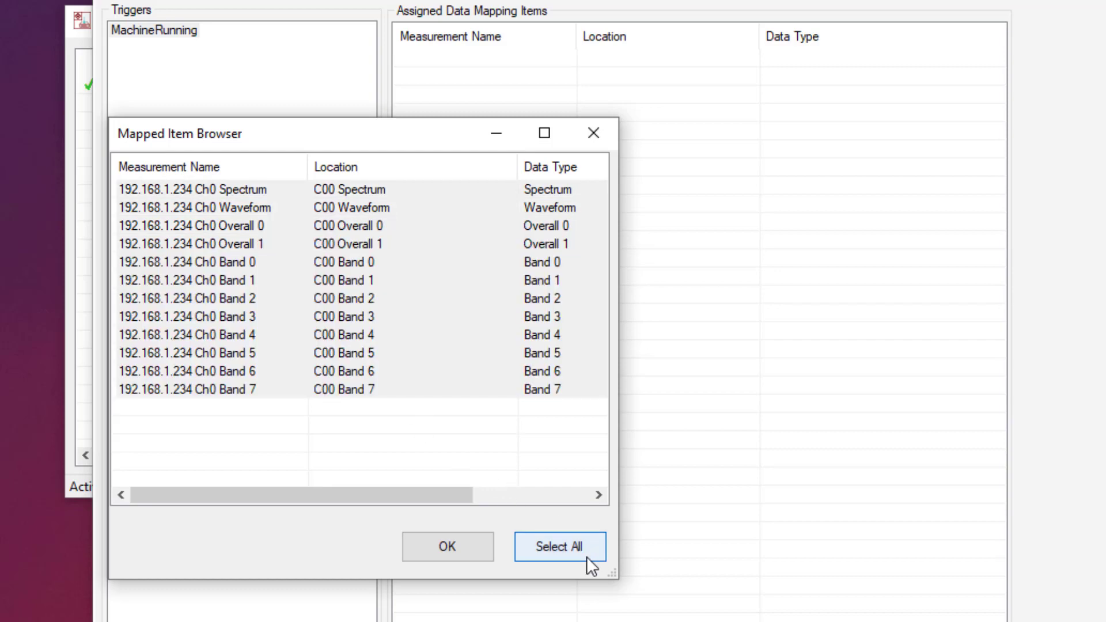
{"action": "left_click", "coordinate": [470, 554]}
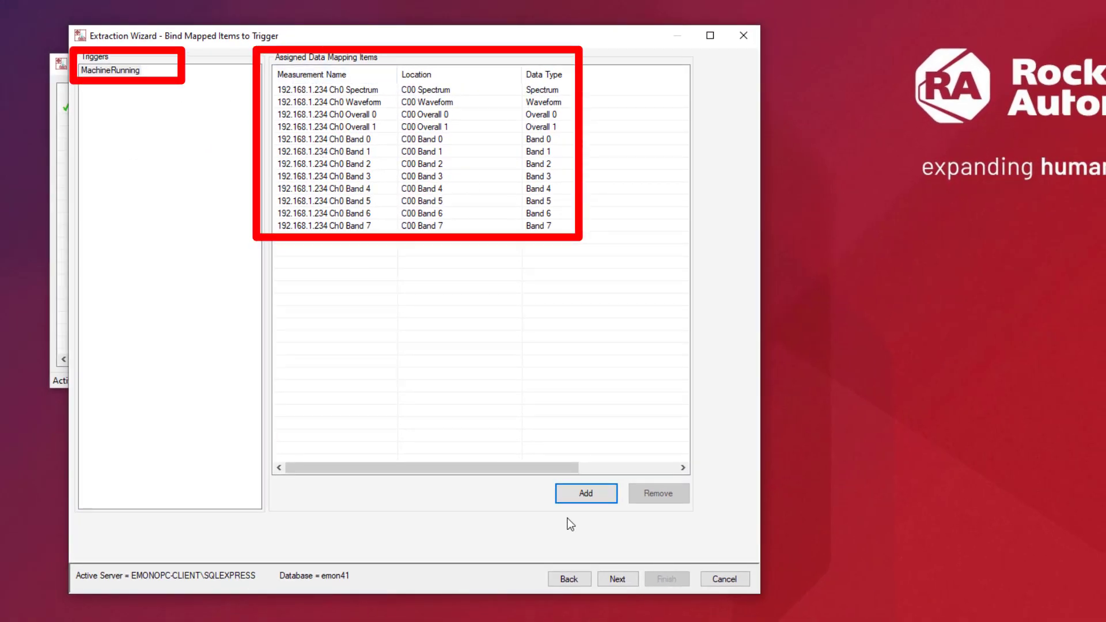
{"action": "left_click", "coordinate": [620, 579]}
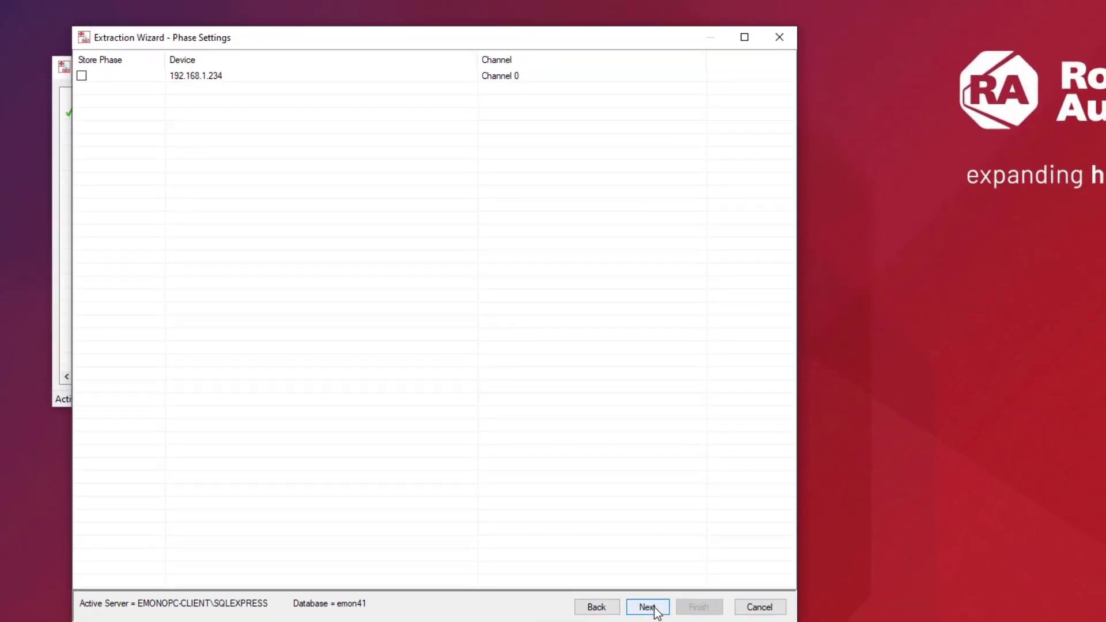
- Save the extraction to a file named TriggeredData and finish the wizard
{"action": "left_click", "coordinate": [646, 608]}
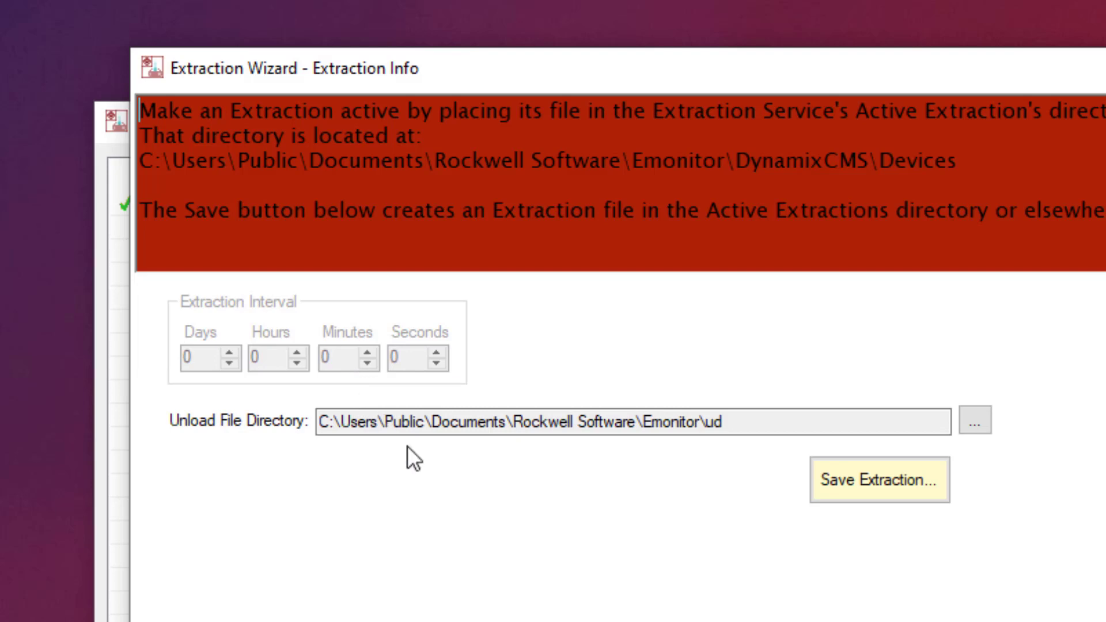
{"action": "left_click", "coordinate": [900, 483]}
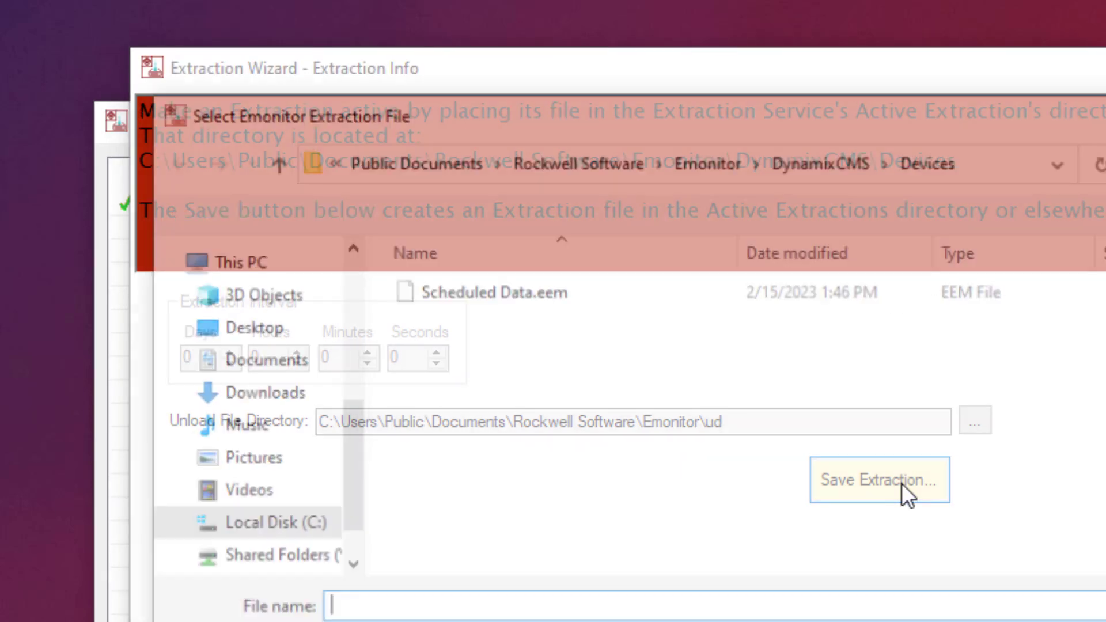
{"action": "type", "text": "Tri"}
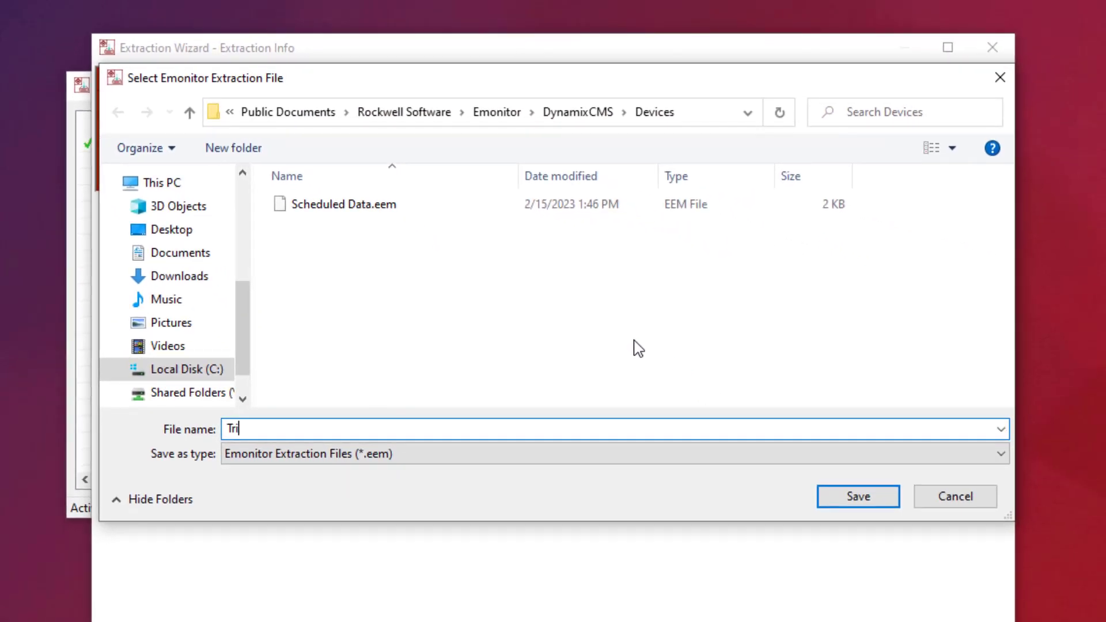
{"action": "type", "text": "ggeredData"}
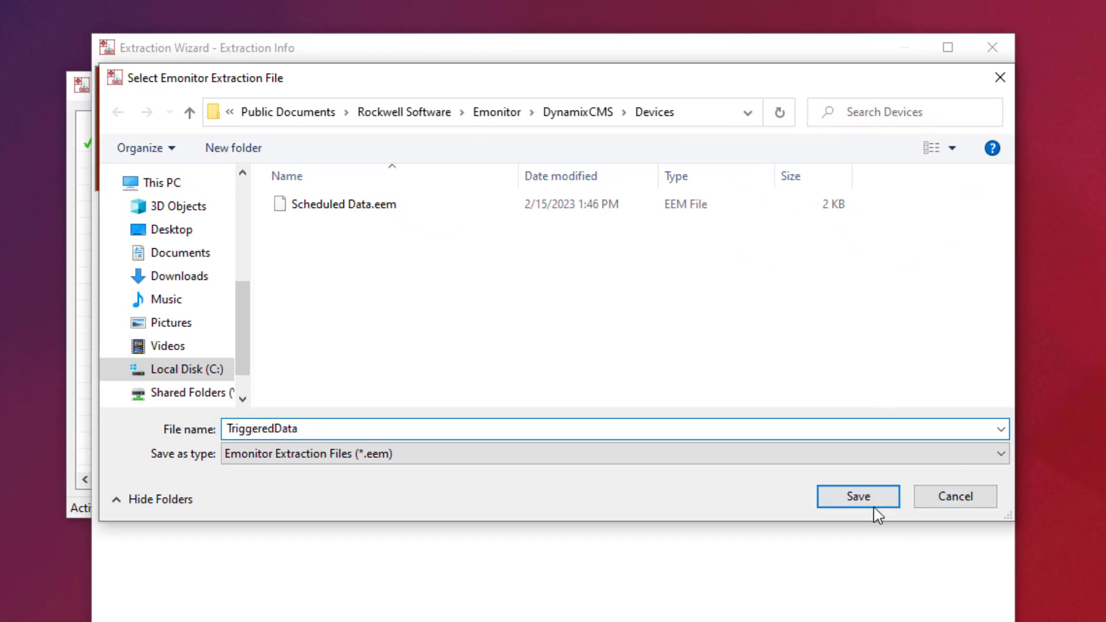
{"action": "left_click", "coordinate": [858, 499]}
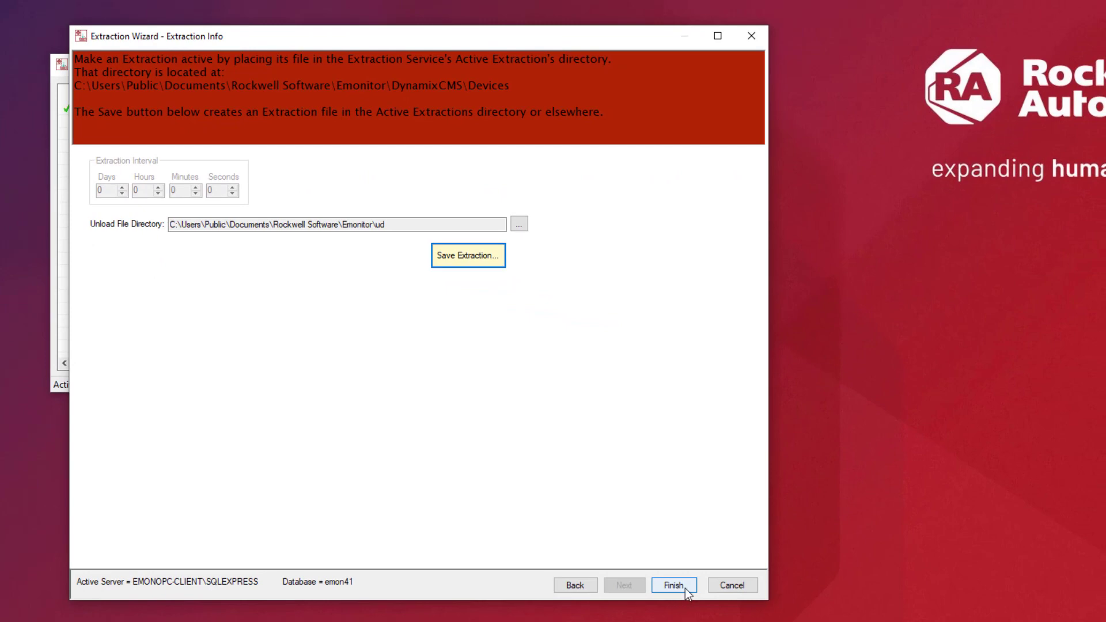
{"action": "left_click", "coordinate": [685, 587]}
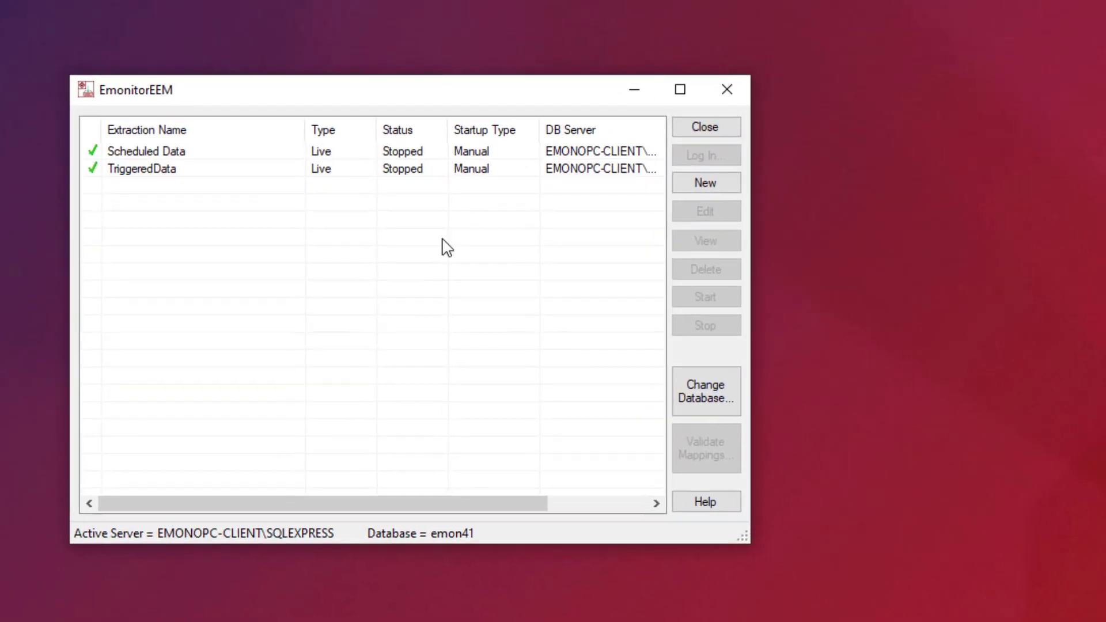